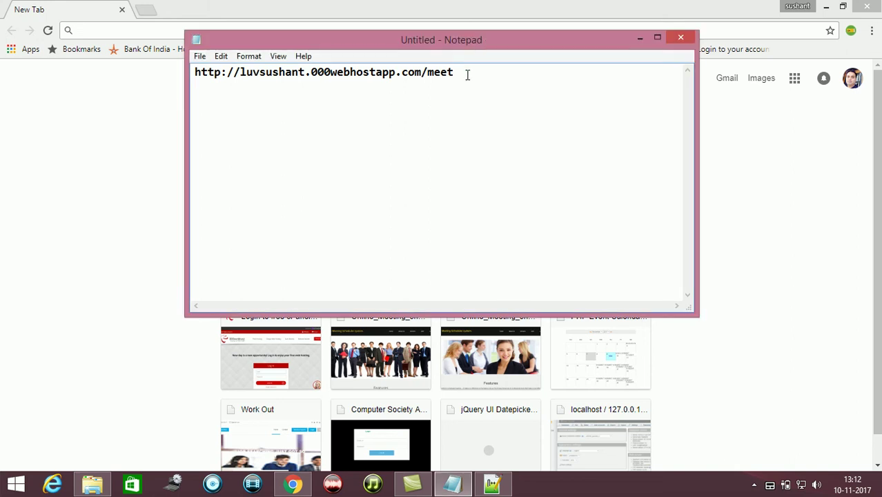
Select the scheduler's URL in Notepad and move the note to the lower right
key(ctrl+a)
key(ctrl+c)
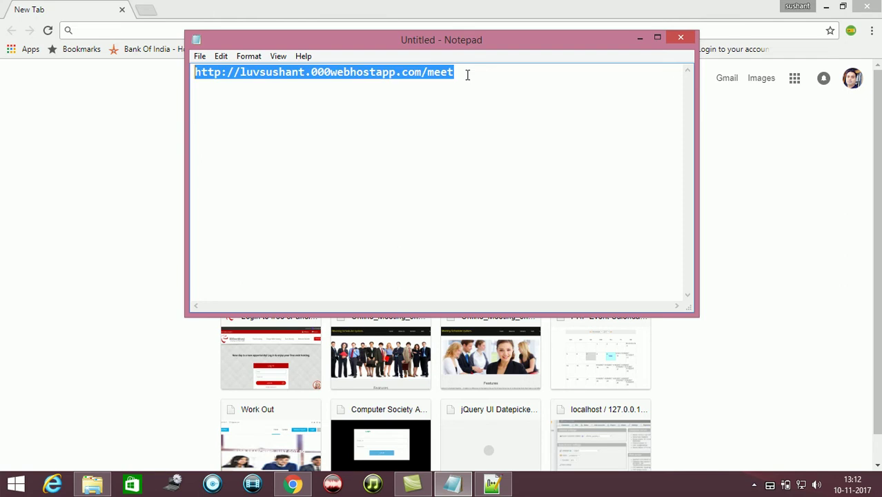
key(Left)
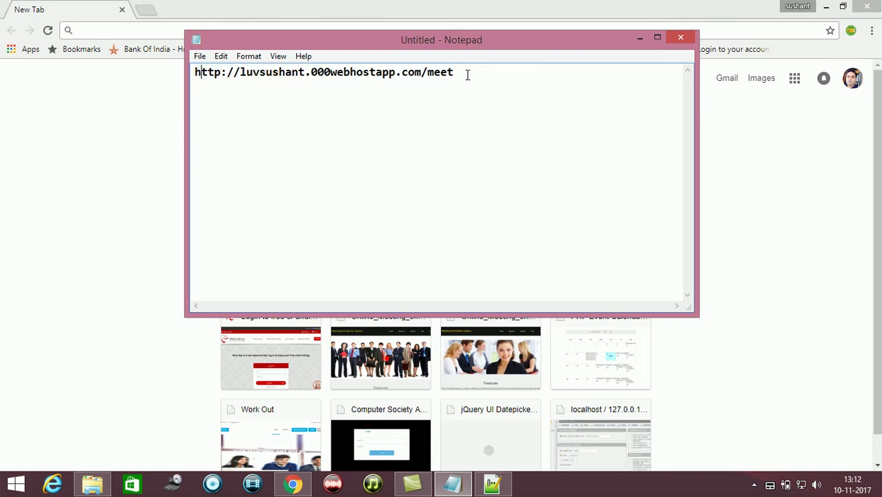
drag(499, 45, 661, 169)
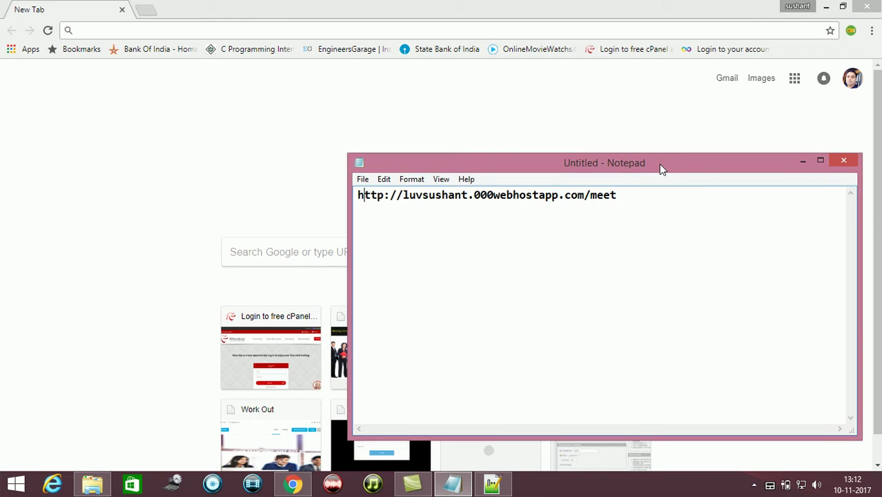
Paste the scheduler URL into Chrome's address bar and load the site
click(377, 32)
key(ctrl+v)
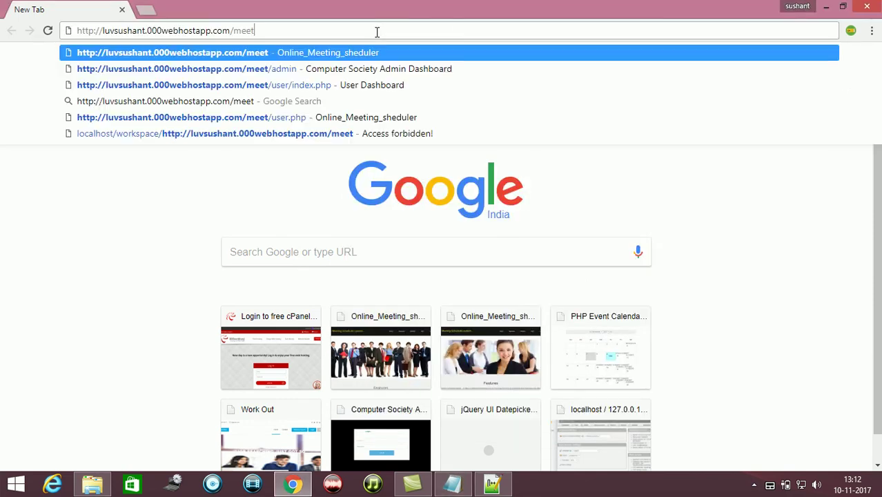
key(Return)
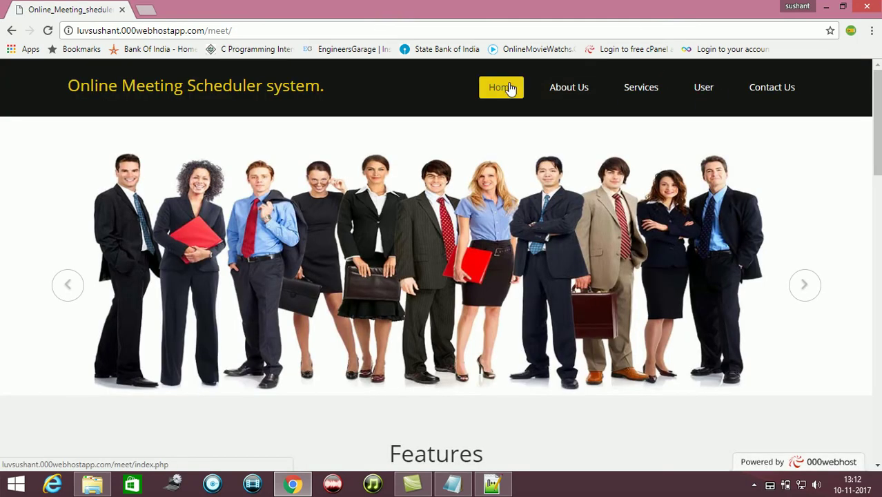
Browse the site's About Us, Services and Contact Us pages
click(556, 93)
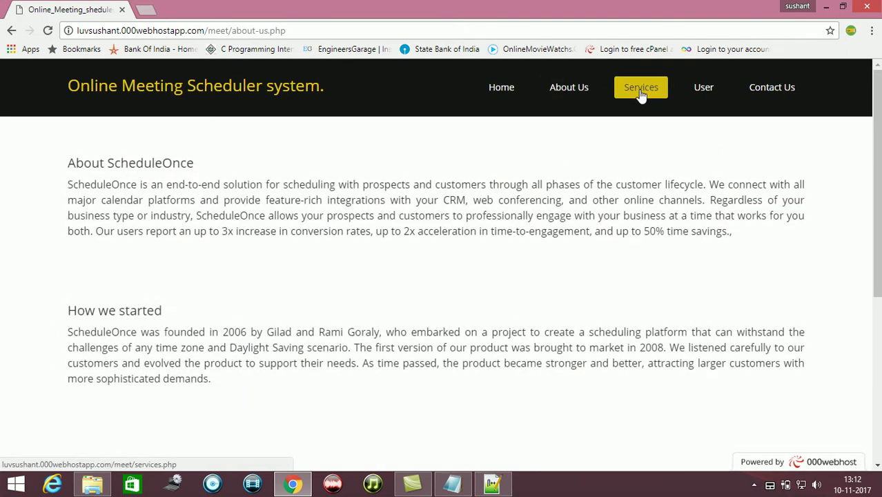
click(643, 93)
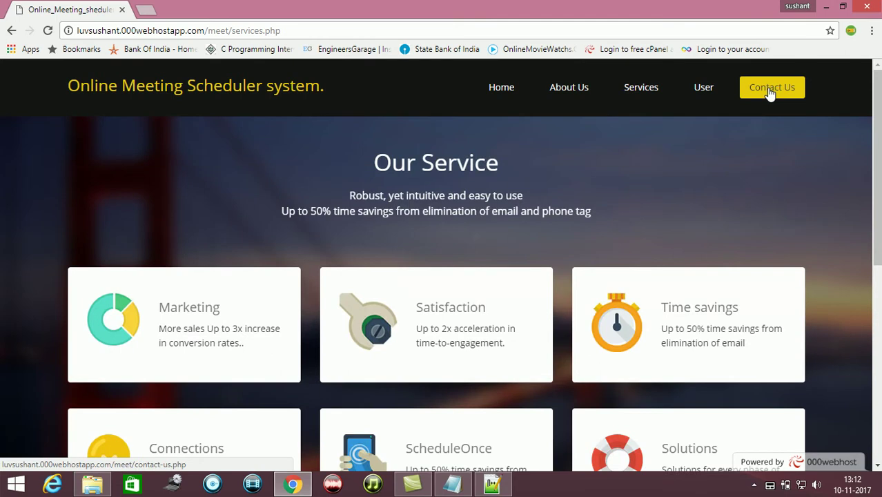
click(770, 93)
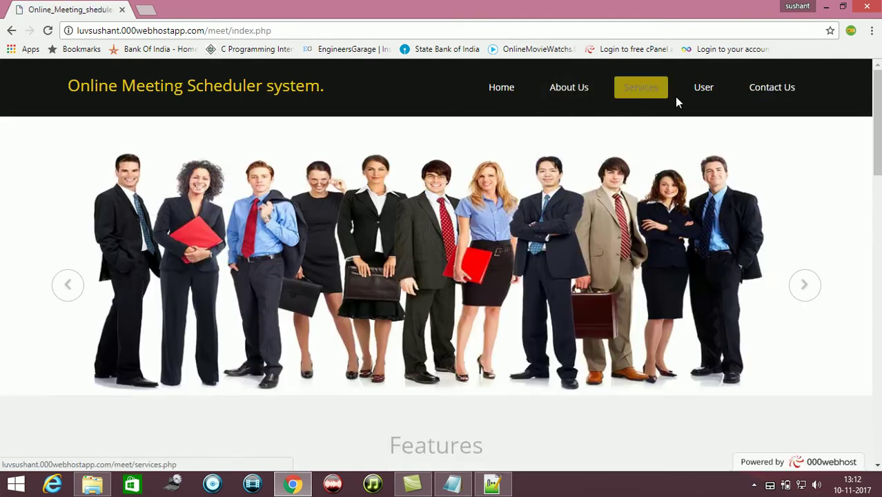
Sign in on the User page with the new user's e-mail and password
click(701, 97)
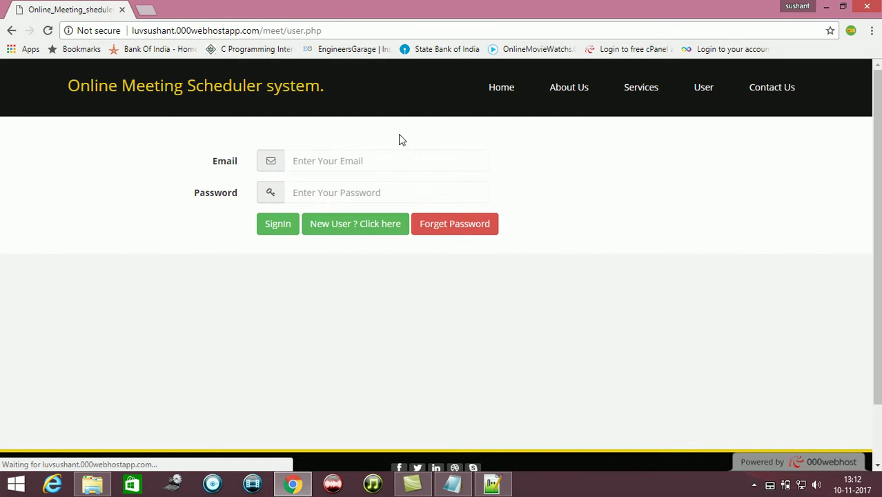
click(377, 163)
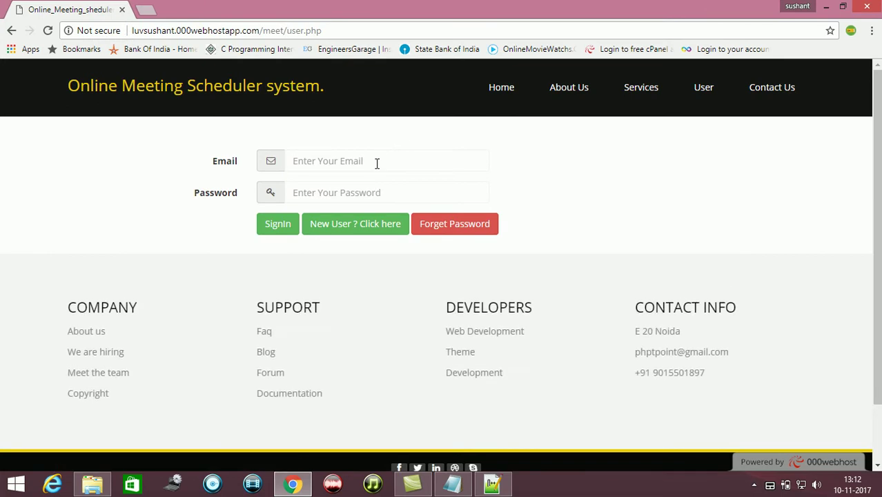
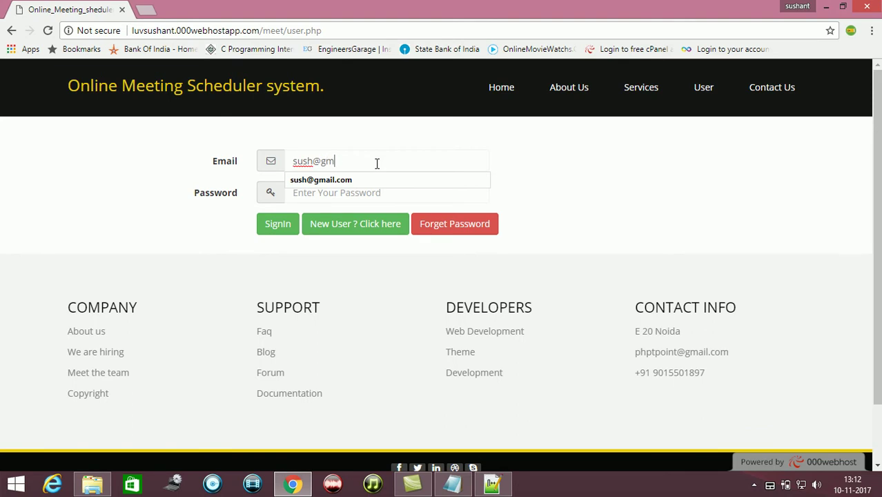
key(Tab)
text(*)
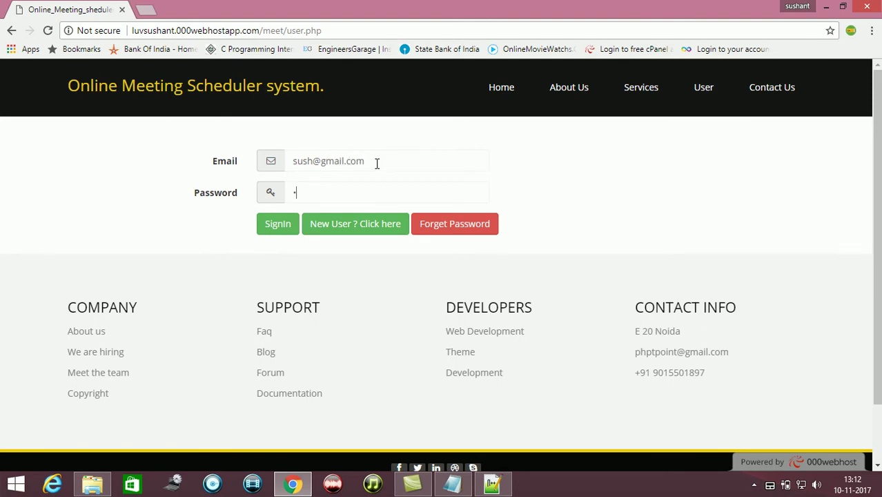
key(Return)
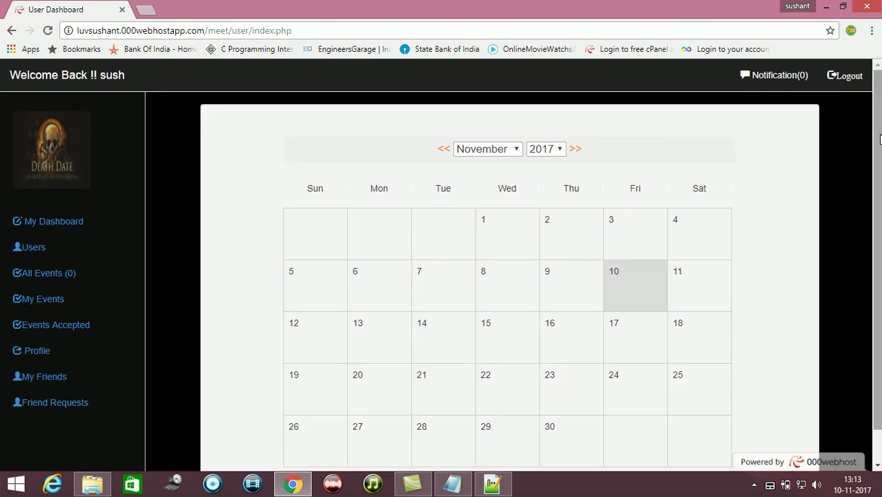
scroll(878, 141, down, 1)
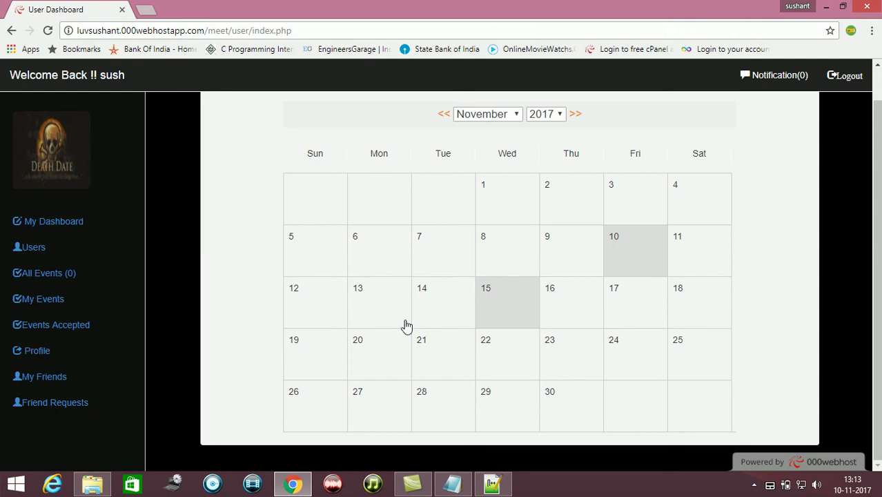
View the My Events, Dashboard, Users and All Events pages, returning to My Events
click(78, 308)
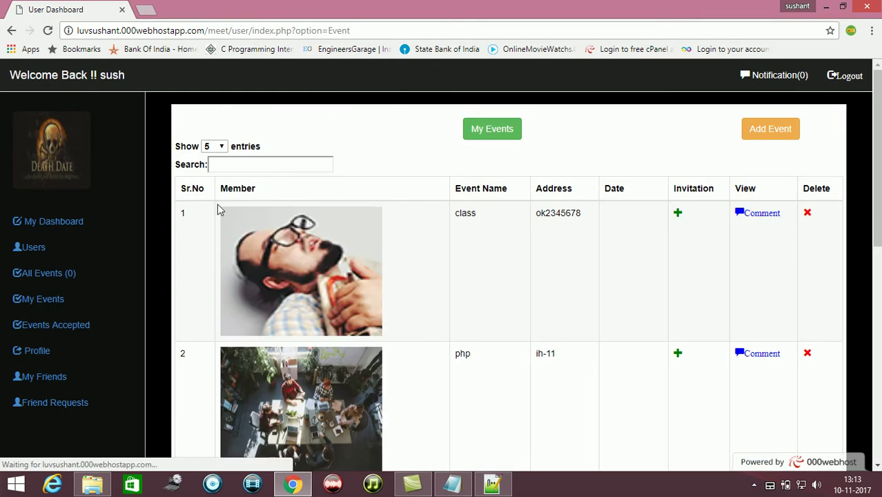
click(86, 228)
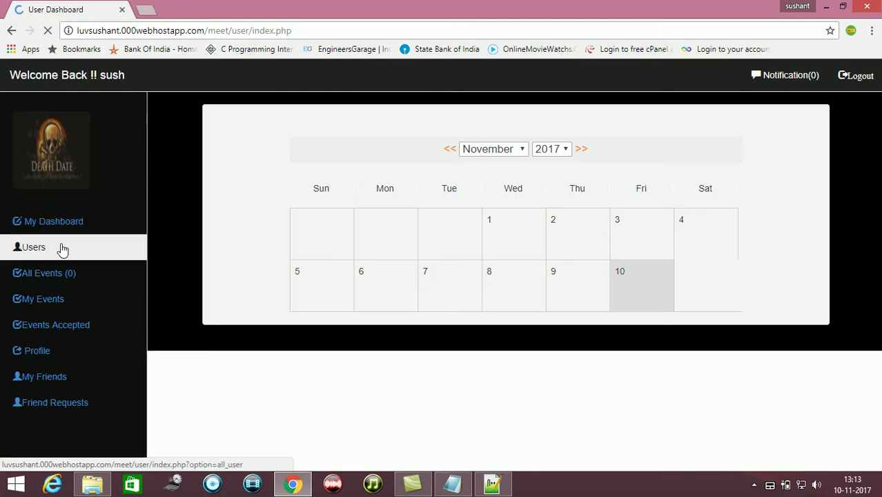
click(63, 248)
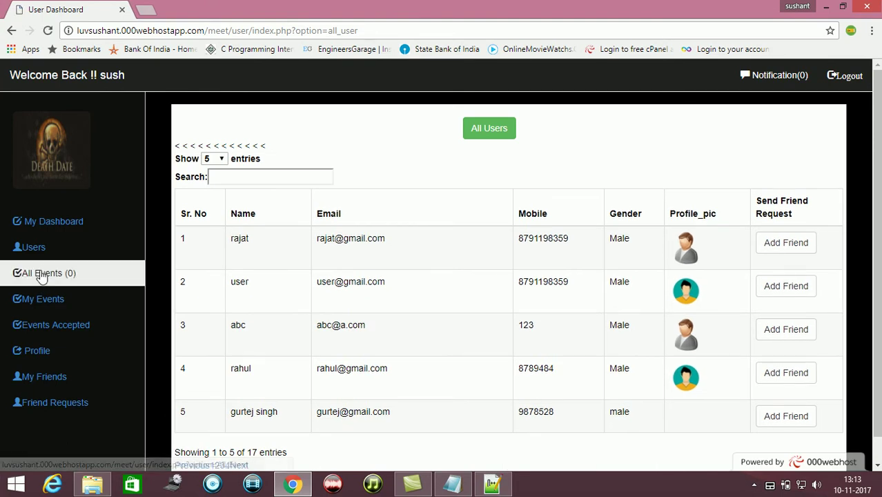
click(42, 274)
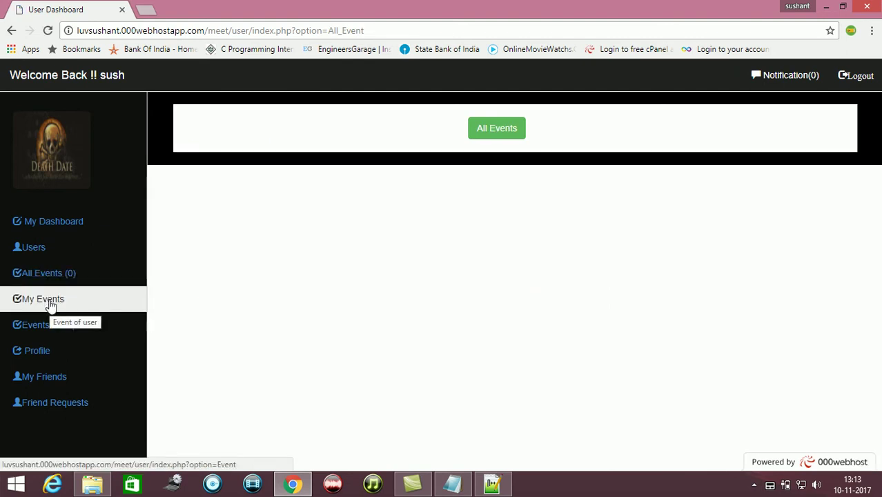
click(49, 302)
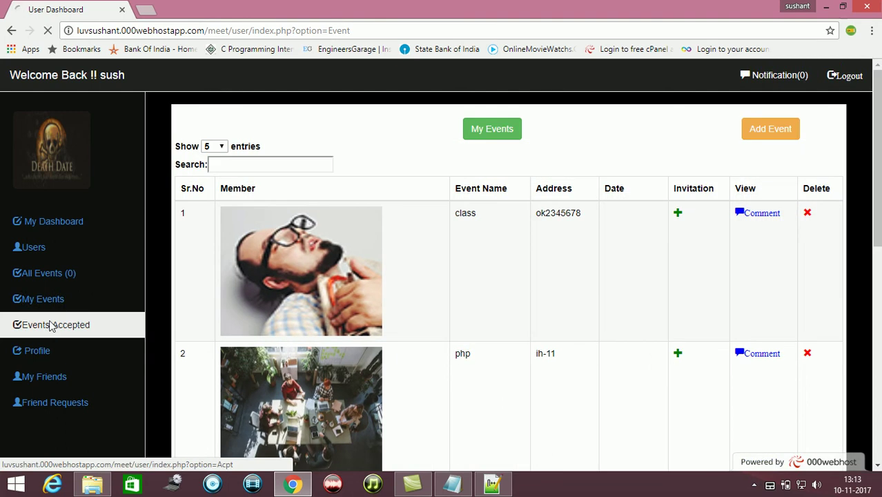
Check Events Accepted, Profile, My Friends and Friend Requests, then return to My Events
click(50, 325)
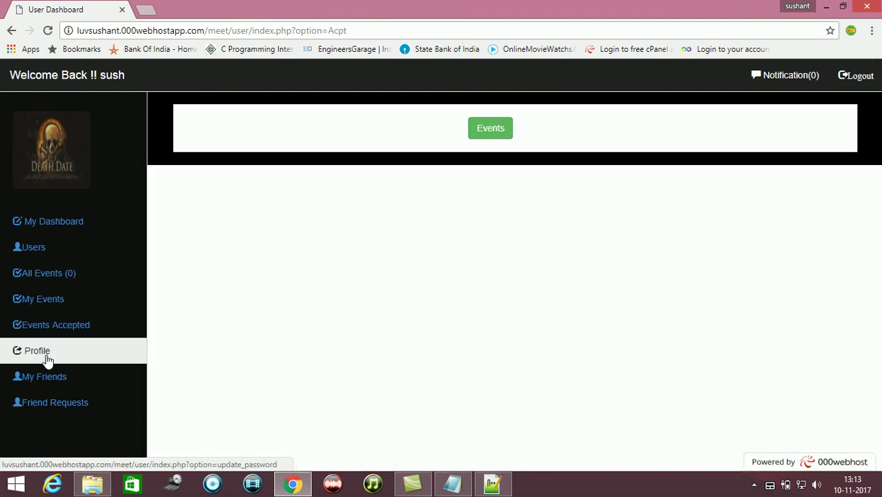
click(46, 359)
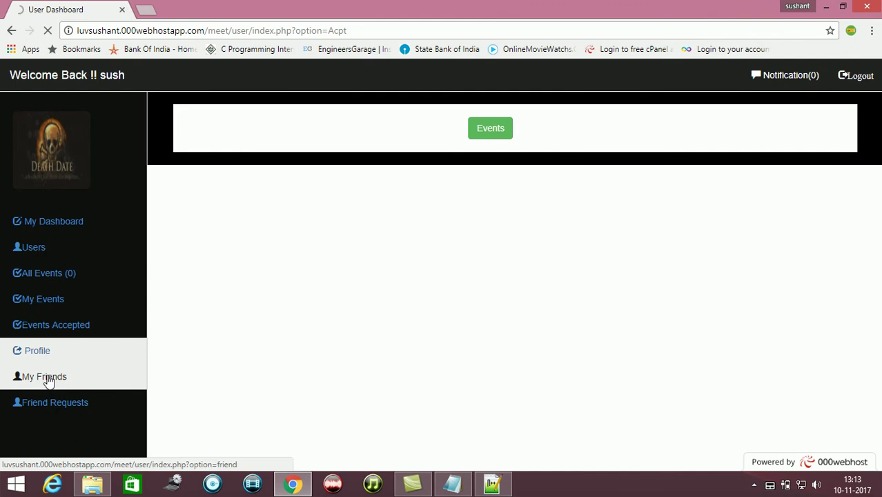
click(48, 378)
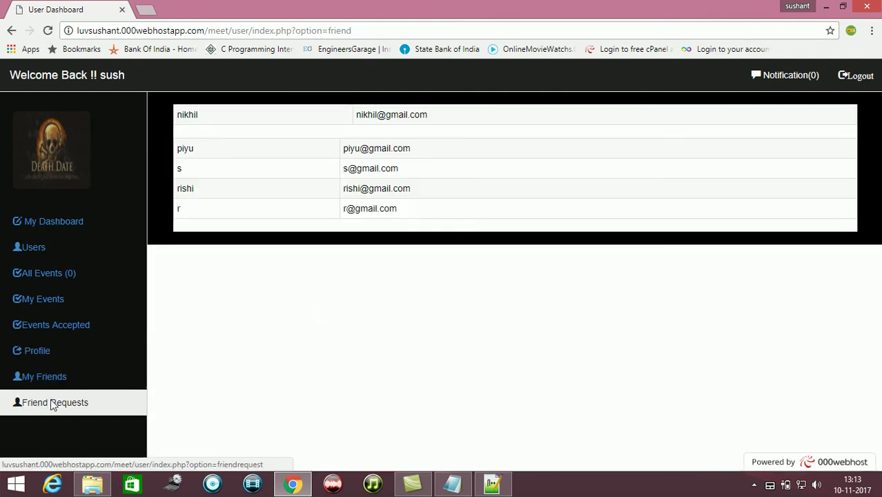
click(53, 404)
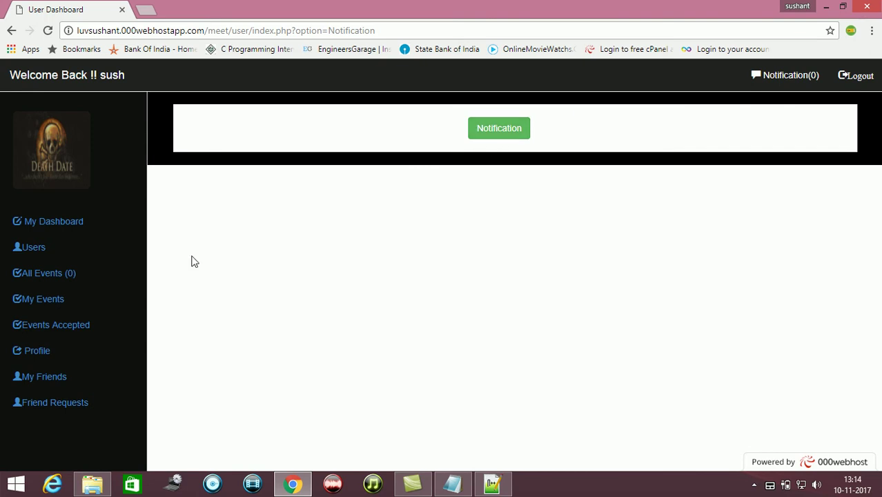
click(40, 303)
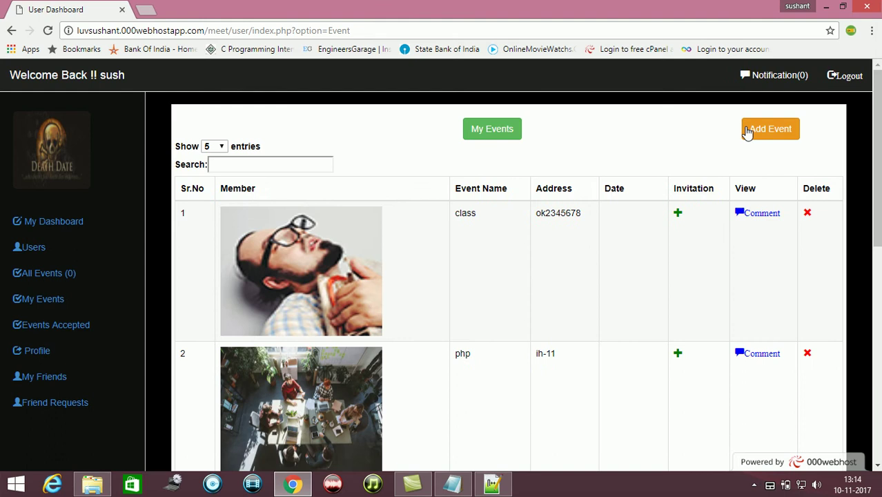
Start a new event named 'classes' and bring up its image file picker
click(751, 135)
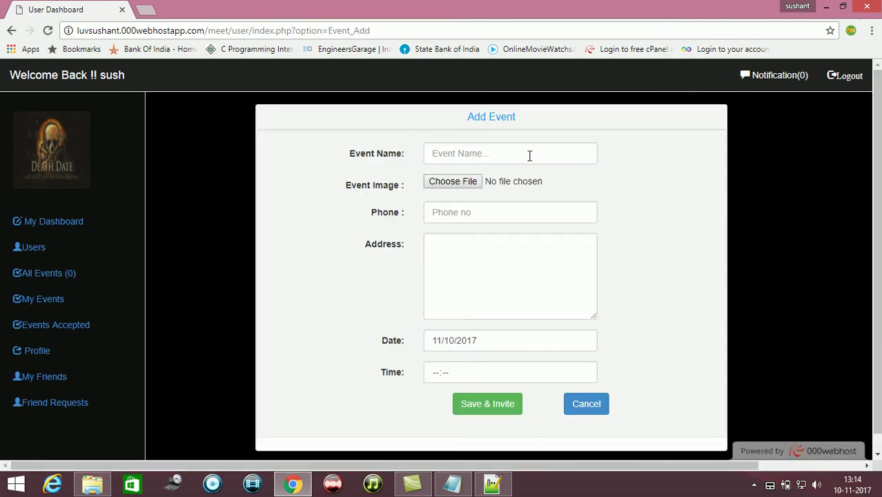
click(529, 156)
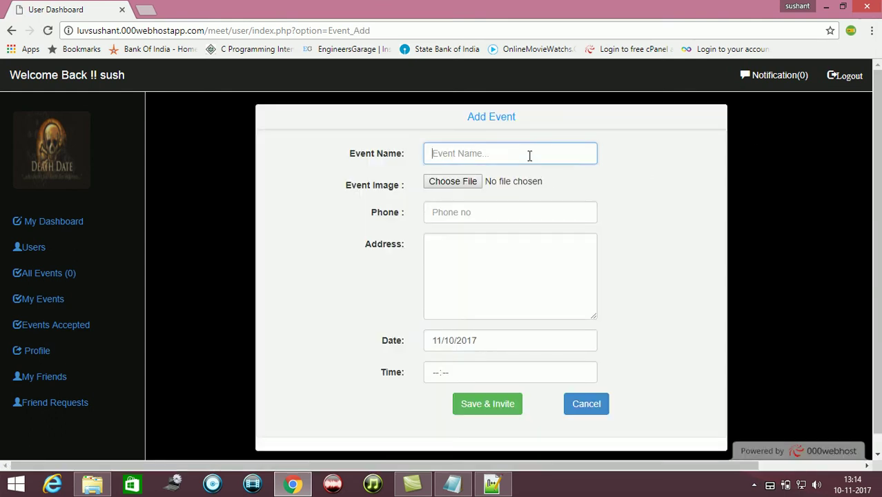
text(classes)
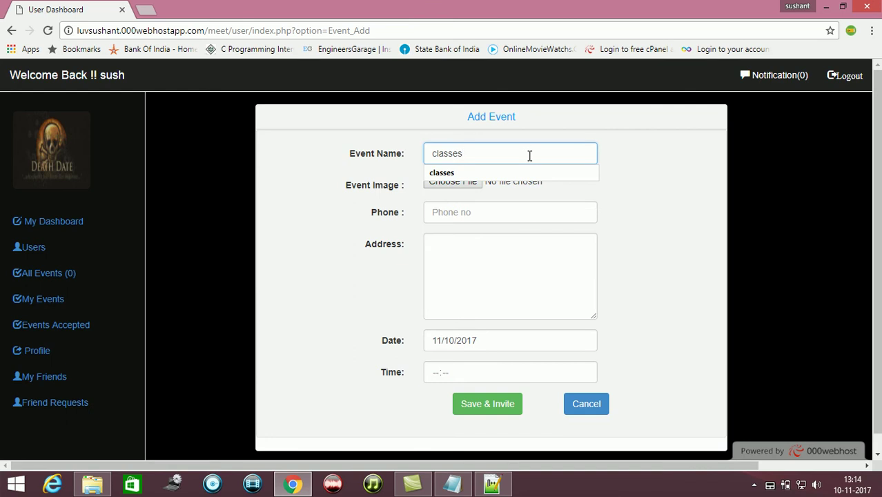
key(Tab)
key(Return)
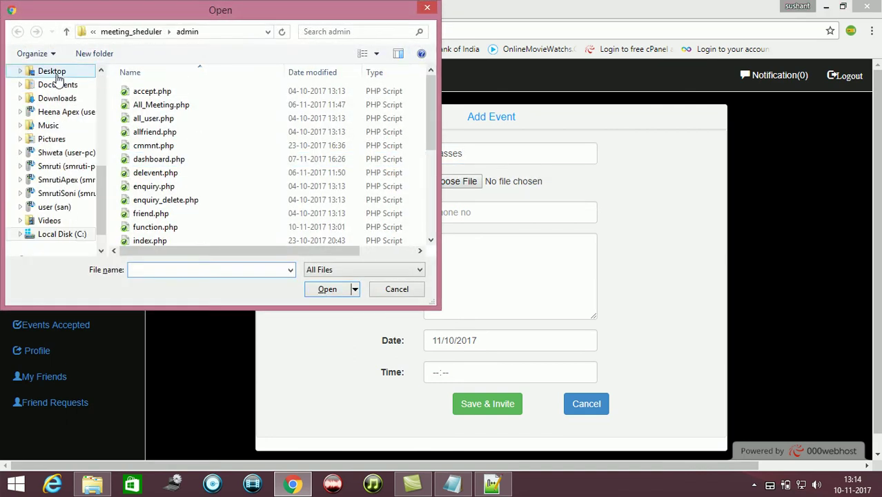
Attach death.jpg from the Desktop as the event image
click(58, 74)
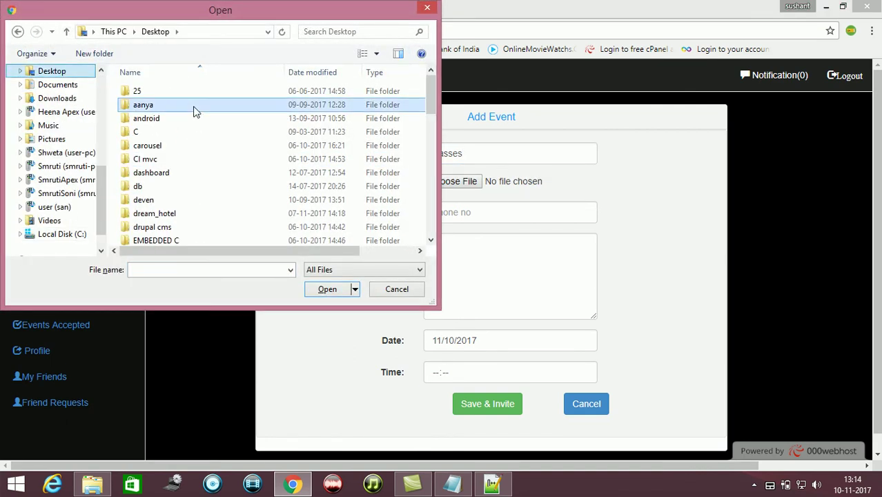
text(db)
key(d)
key(d)
key(d)
key(d)
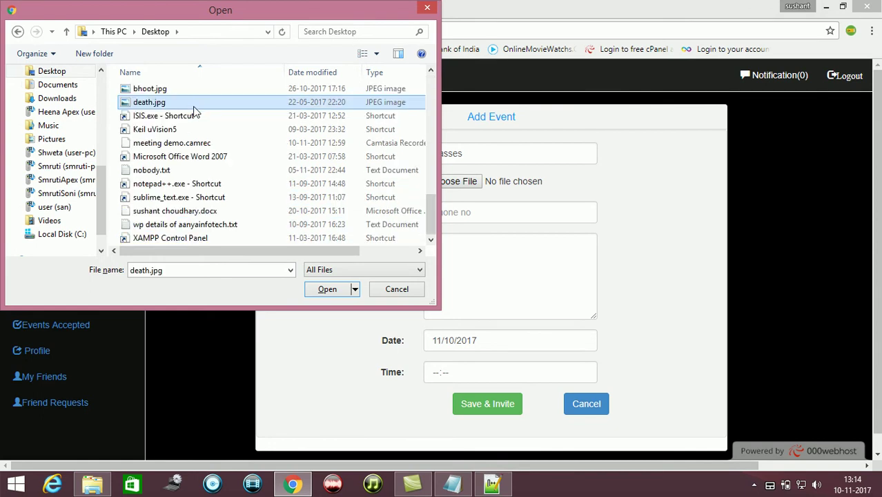
double_click(160, 105)
Enter phone 123456, address b-149 and time 23:59, then submit the event, which the date check rejects
click(462, 215)
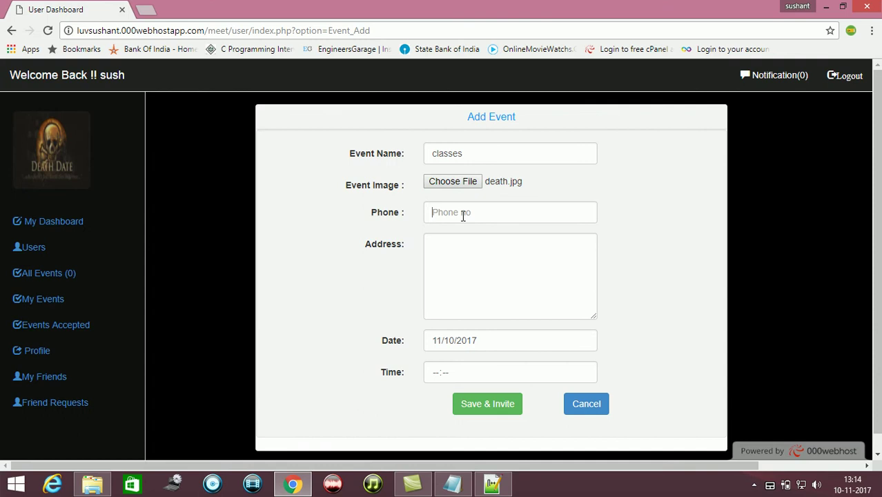
text(1234567889)
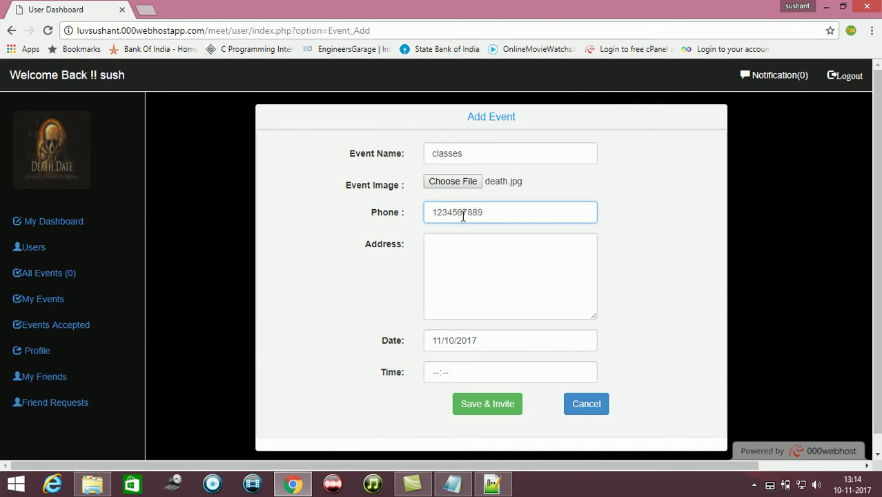
key(Tab)
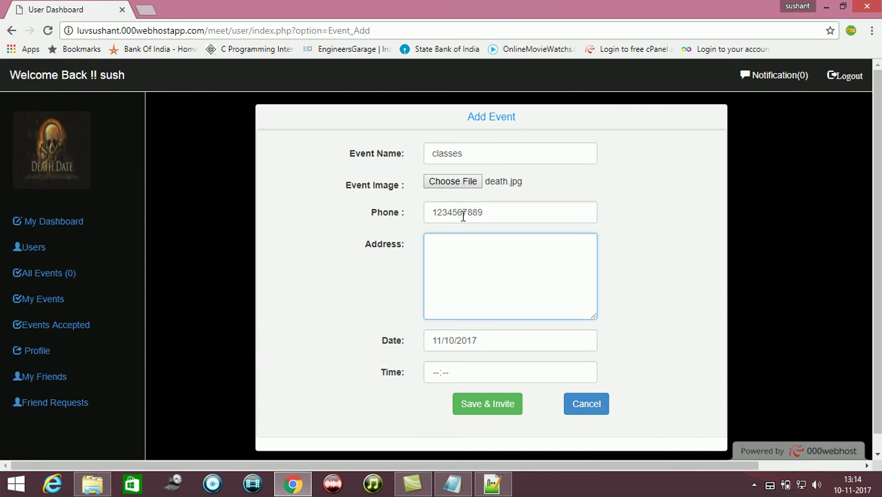
key(Tab)
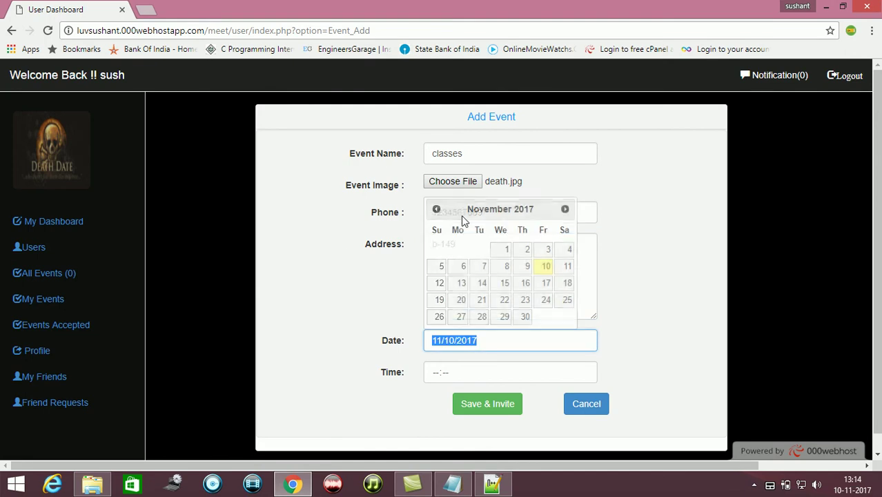
click(547, 271)
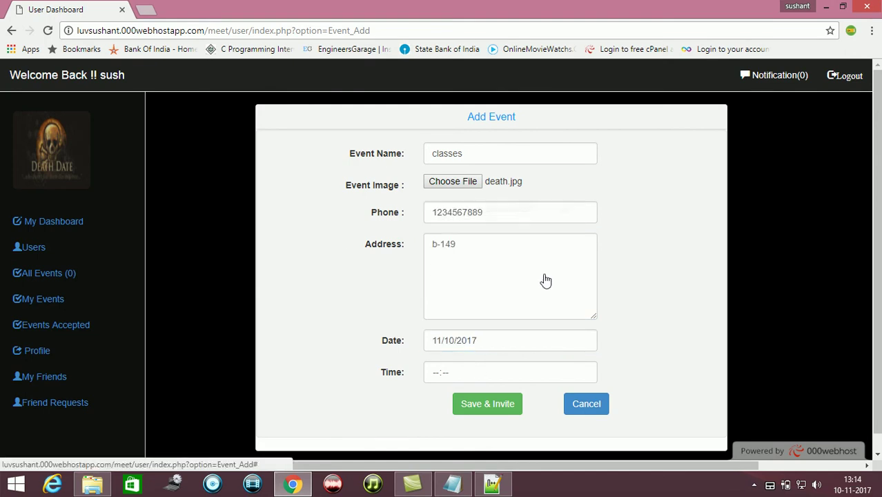
click(476, 372)
text(23:59)
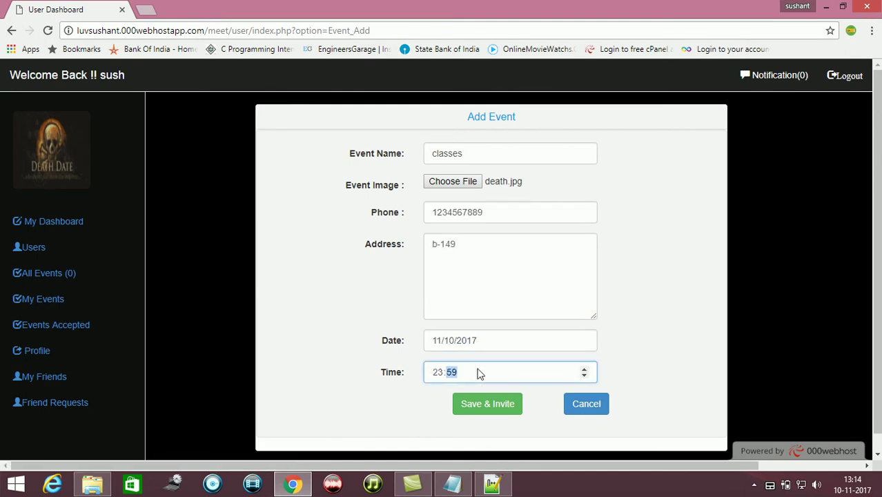
click(487, 407)
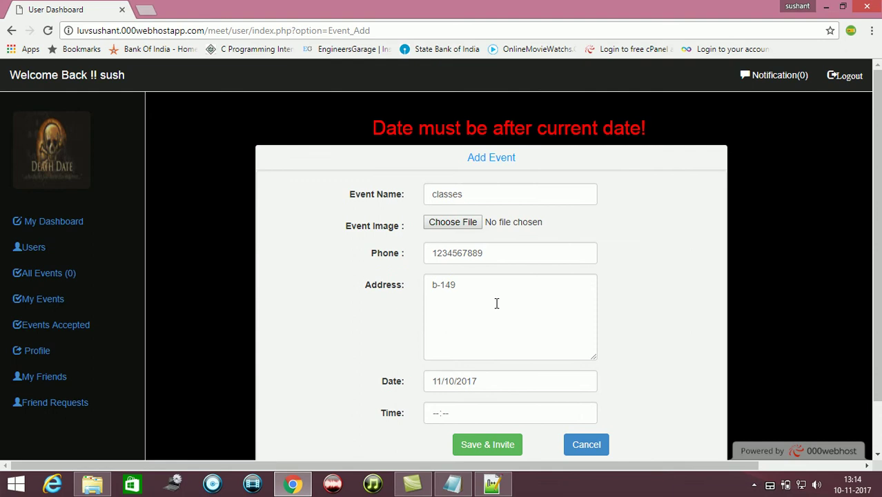
Set the event date to 11/11/2017 and the time to 23:59
click(509, 381)
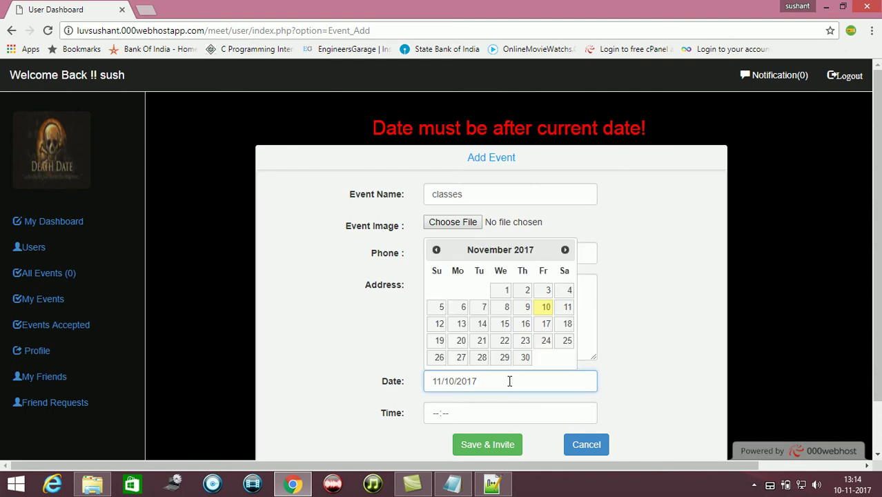
click(567, 306)
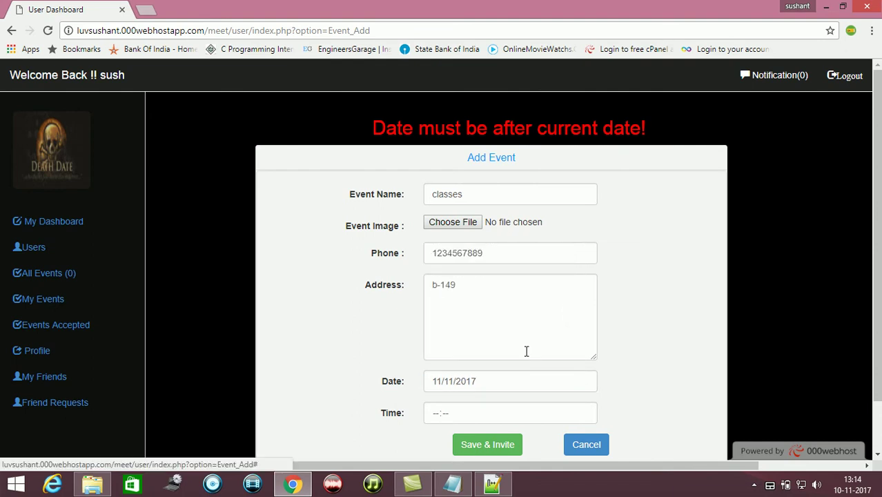
click(474, 417)
text(2359)
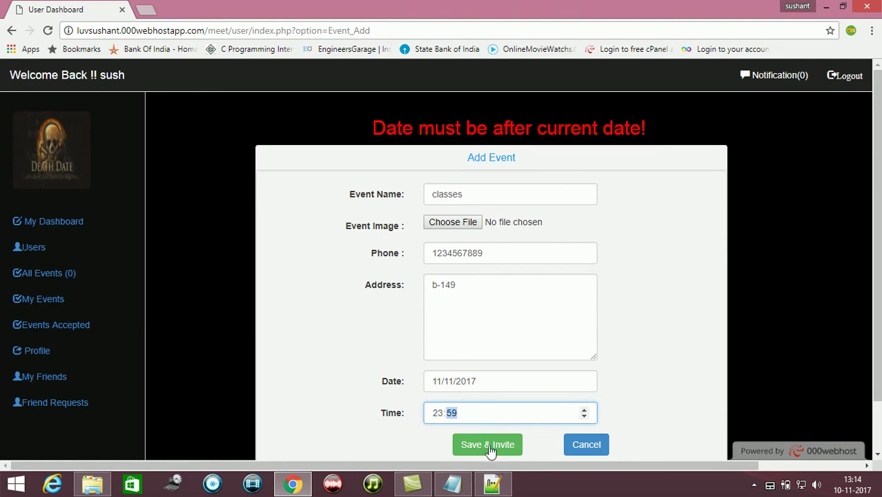
click(491, 449)
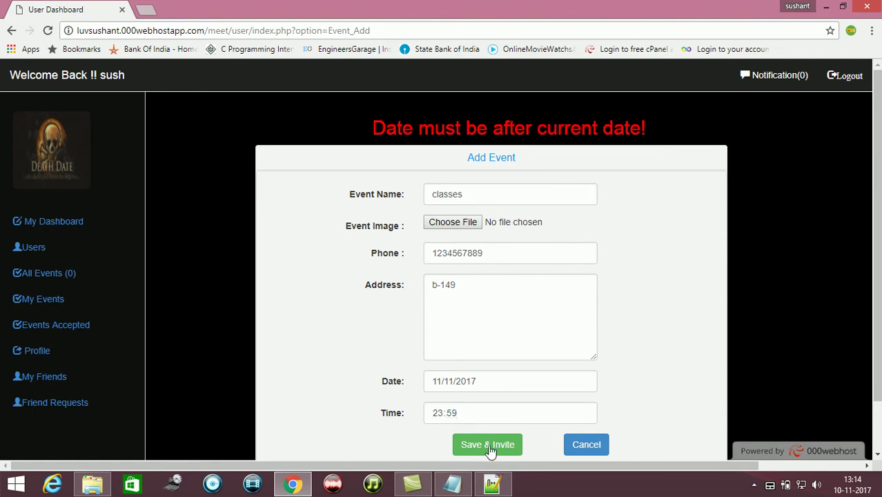
Reattach death.jpg as the event image
click(462, 224)
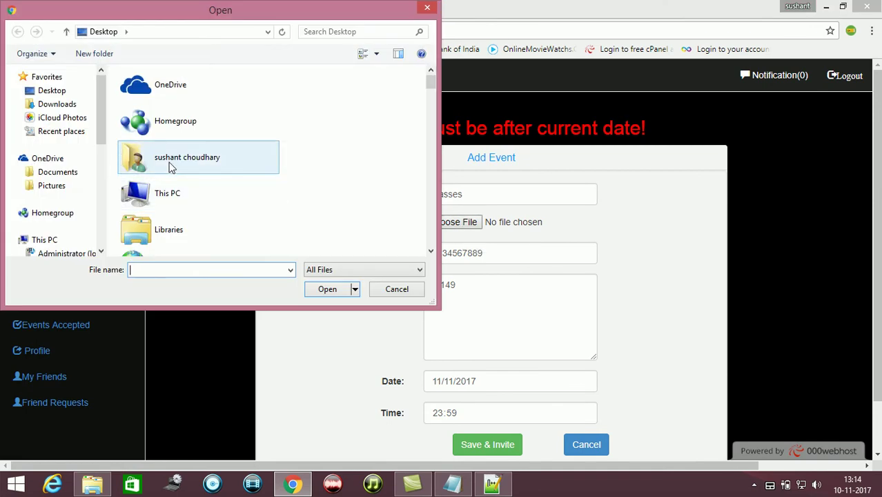
scroll(170, 168, down, 5)
key(d)
key(d)
key(d)
key(d)
key(d)
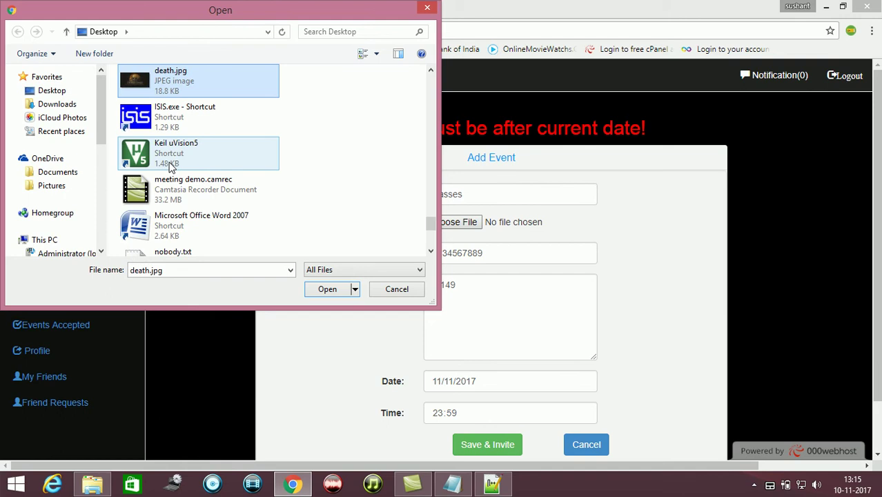
double_click(197, 79)
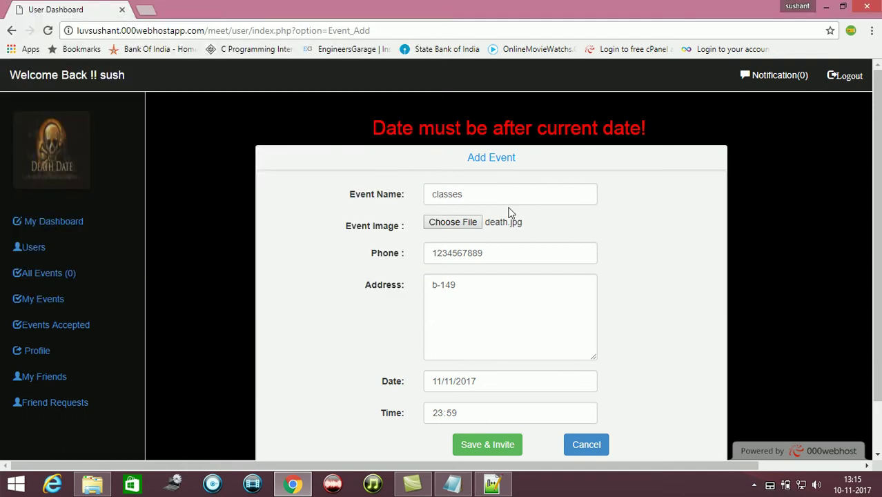
scroll(876, 193, down, 1)
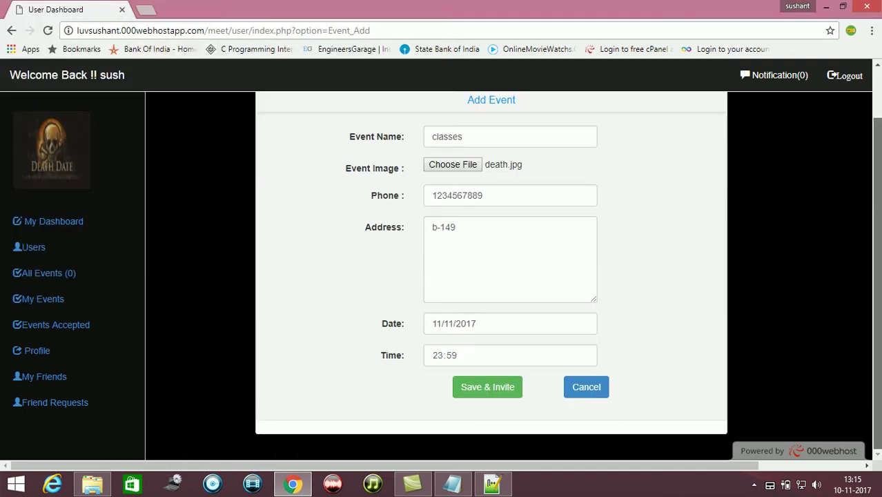
Save the classes event, open invites for the demo event, then return to My Events
click(487, 388)
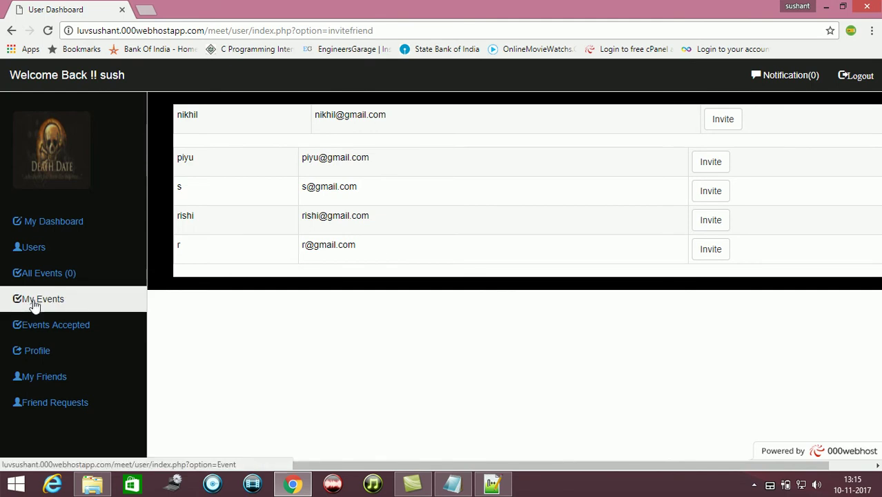
click(37, 303)
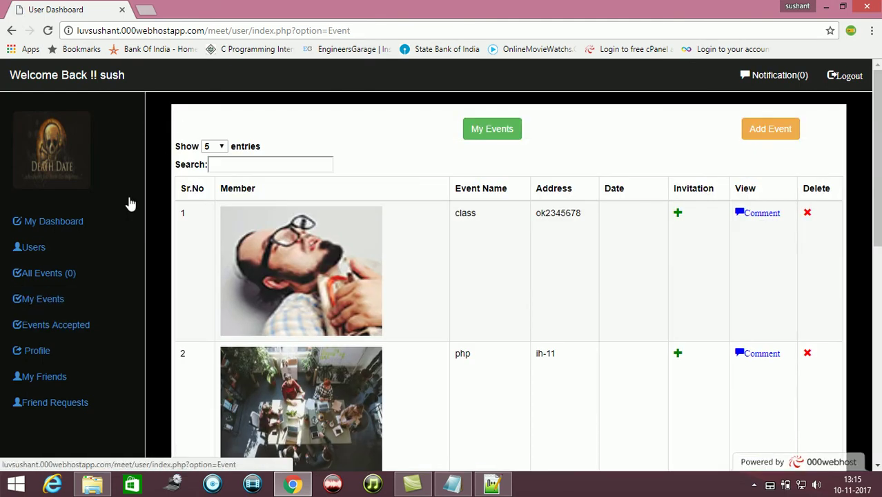
drag(877, 193, 876, 407)
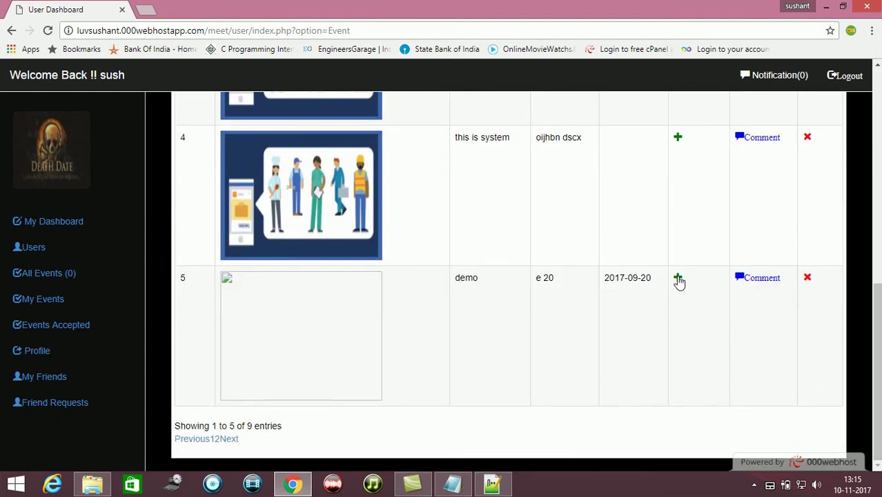
click(678, 280)
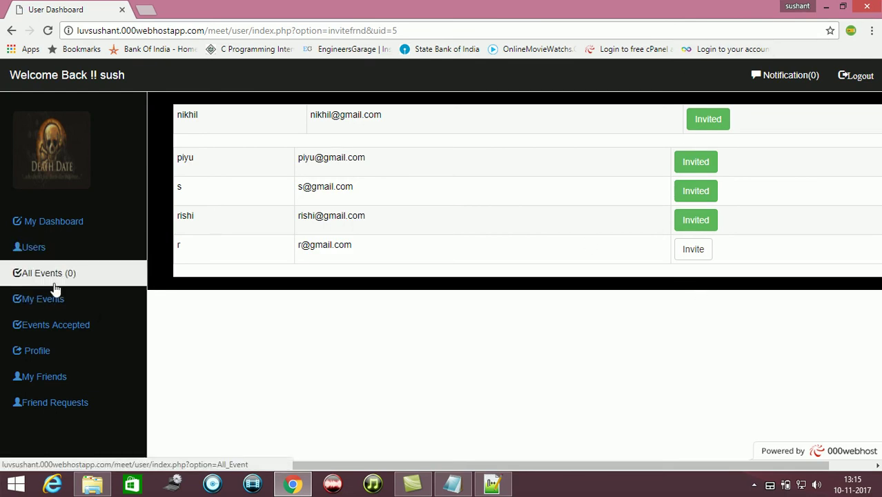
click(55, 299)
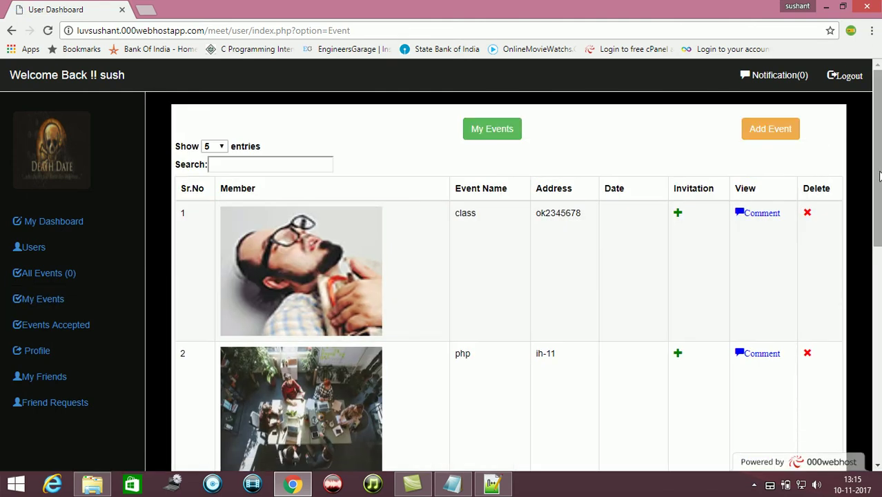
scroll(879, 176, down, 7)
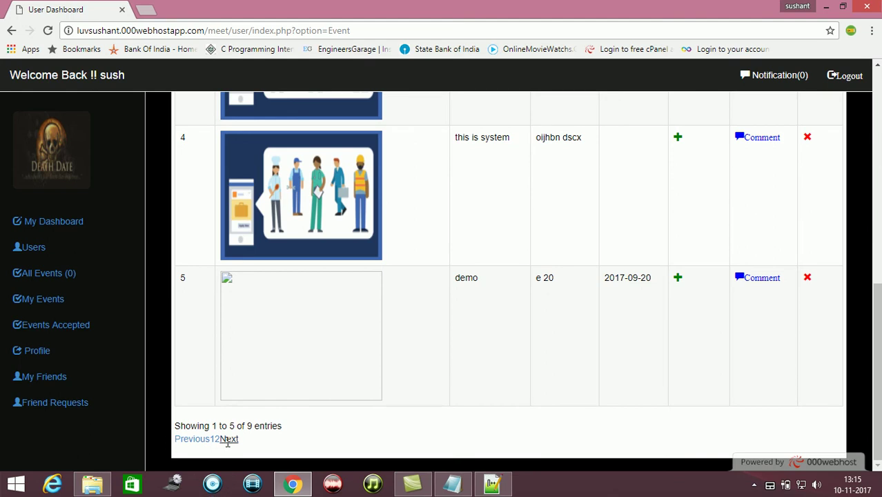
Invite the second and third listed friends to classes and select the invited user's e-mail
click(229, 439)
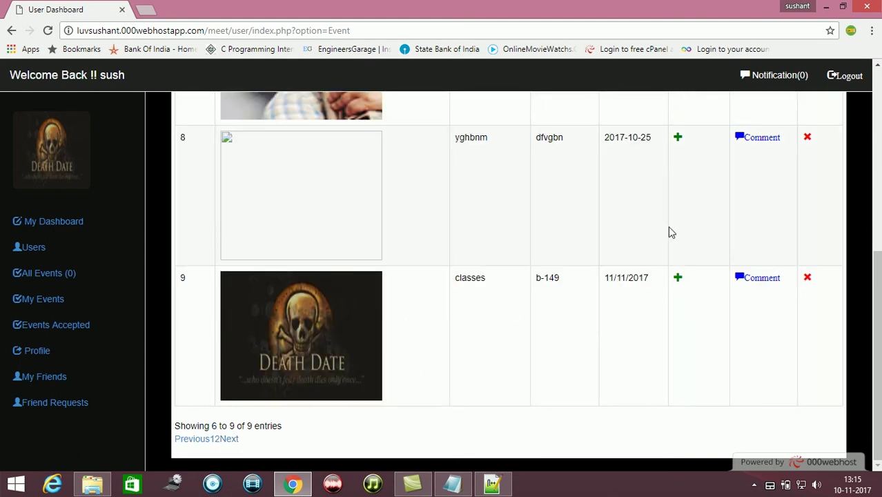
click(677, 283)
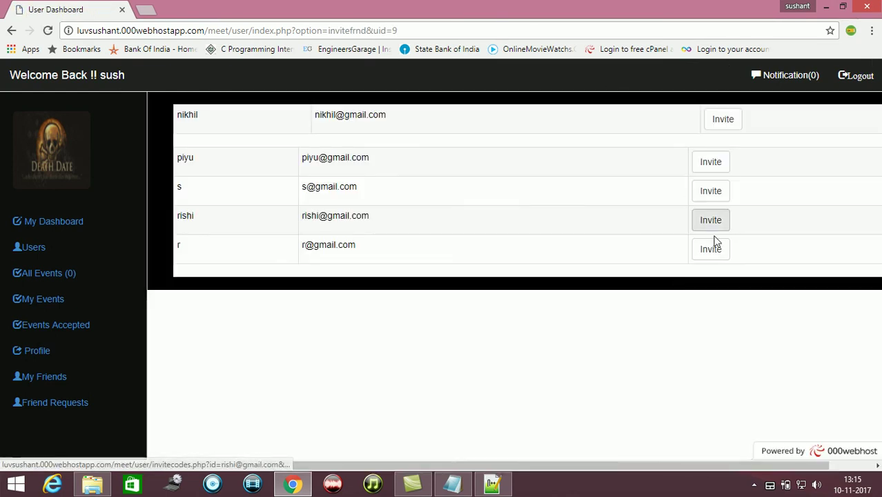
click(712, 170)
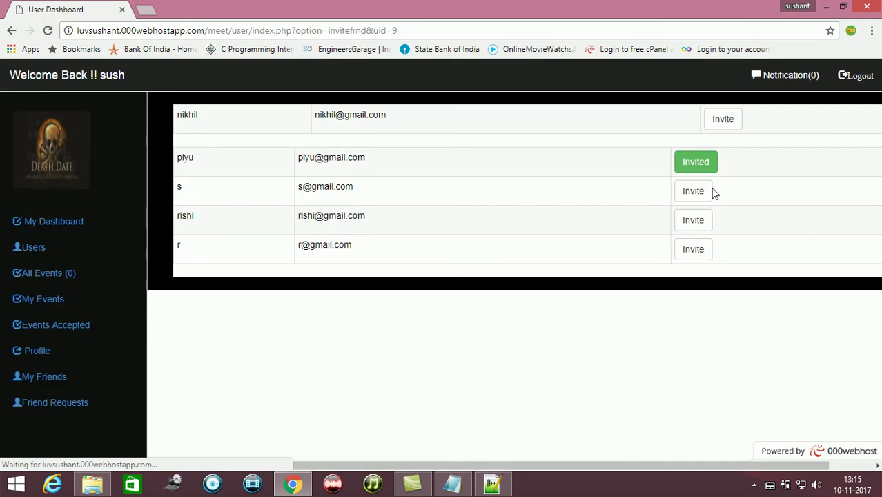
click(692, 192)
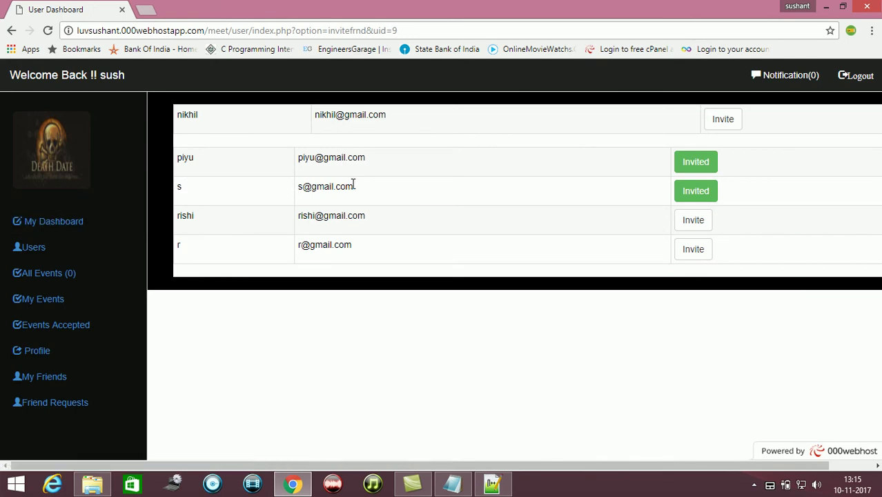
drag(353, 185, 296, 199)
key(ctrl+c)
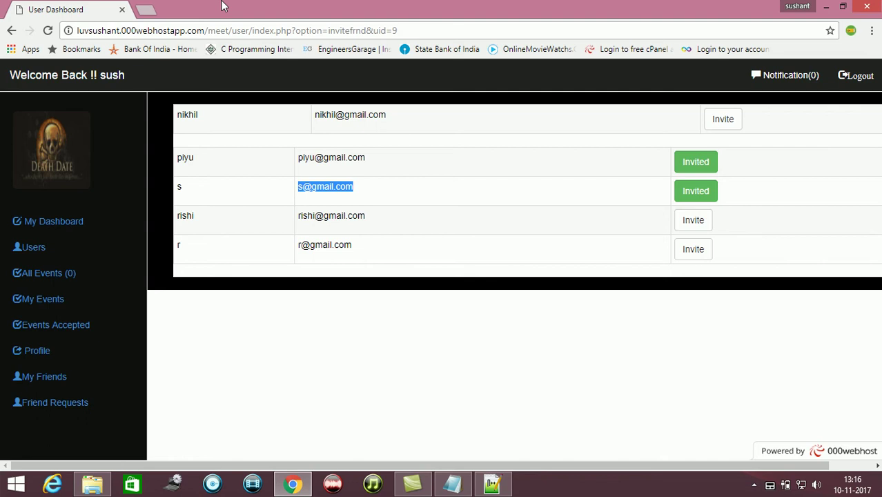
Log out of the current account on the dashboard tab
click(143, 9)
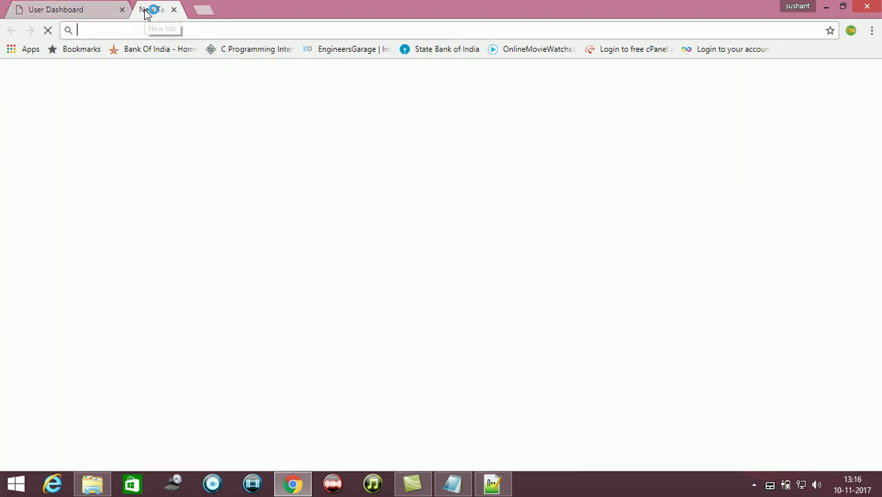
click(87, 12)
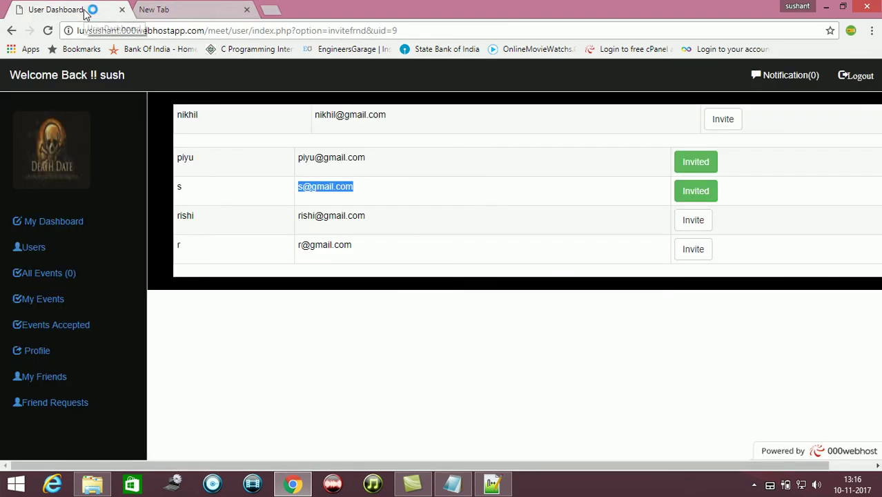
click(856, 76)
Sign in as the invited user with the autocompleted e-mail and their password
click(222, 7)
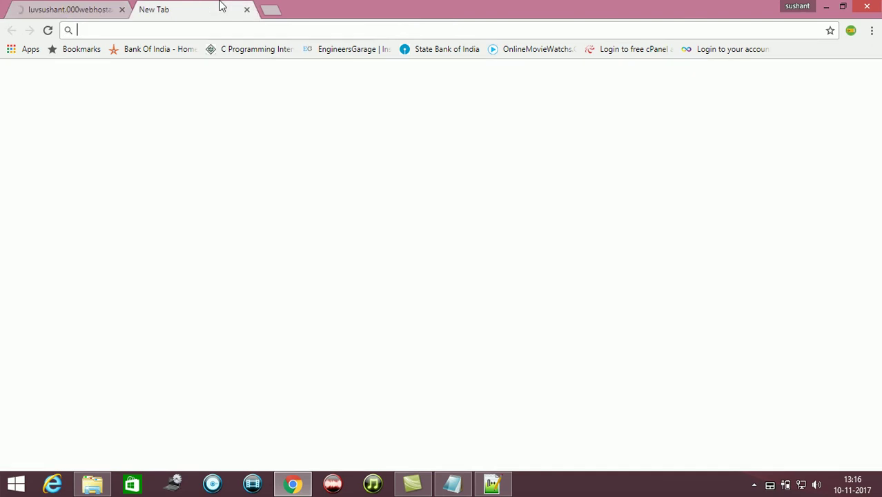
click(88, 10)
click(698, 94)
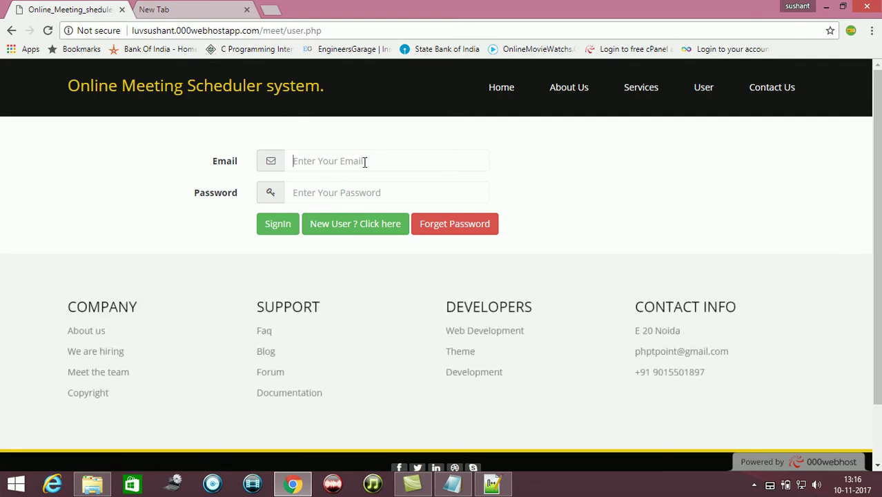
key(ctrl+v)
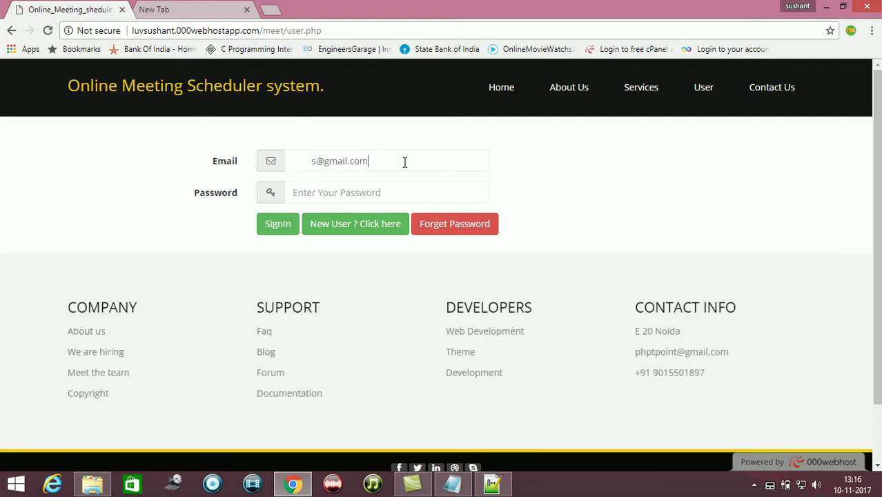
key(ctrl+a)
key(BackSpace)
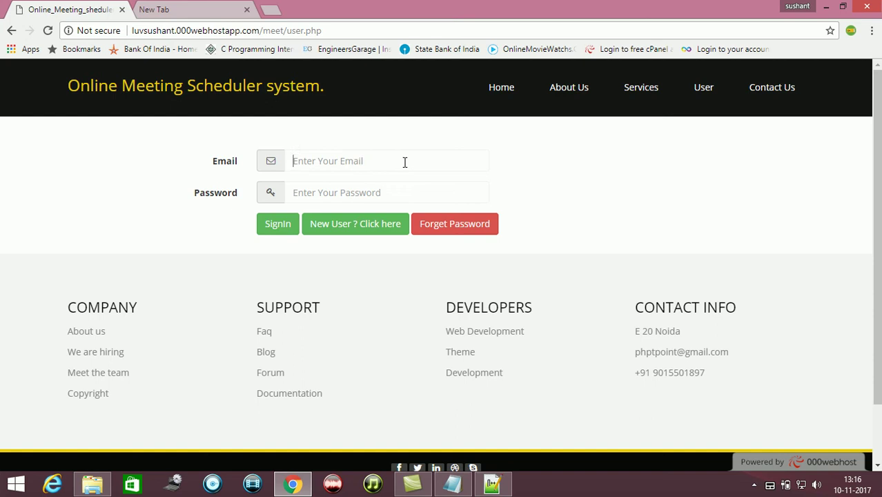
text(s)
key(Down)
key(Down)
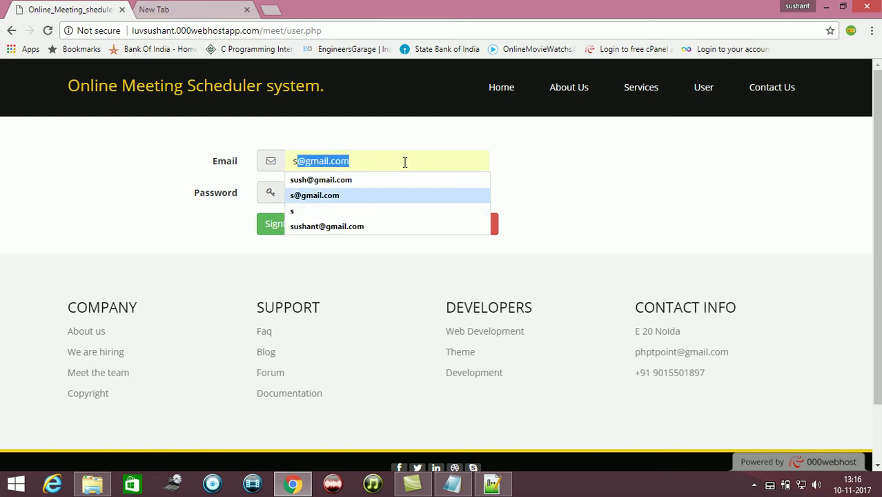
key(Tab)
text(**)
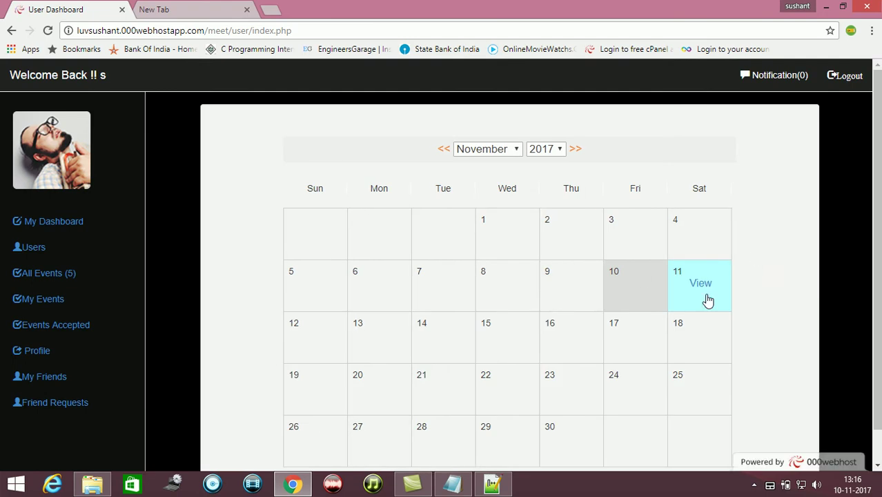
View the 11 November event, then list All Events to see the five invitations
click(699, 288)
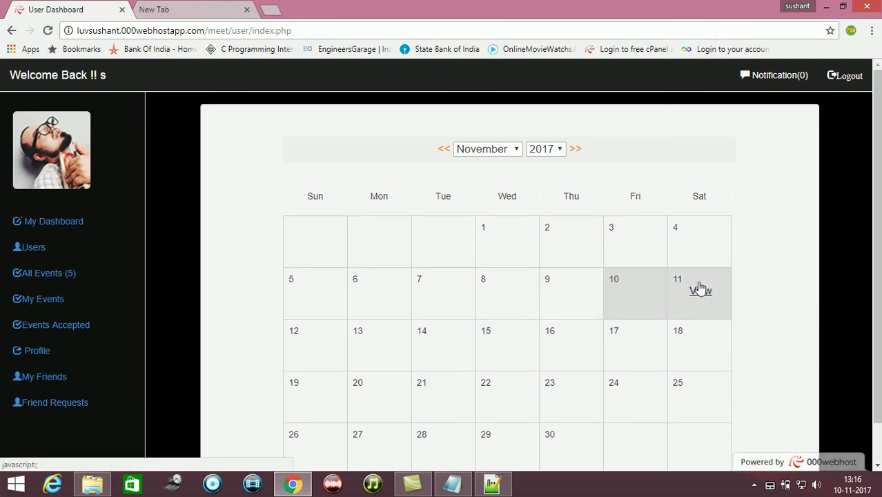
click(62, 304)
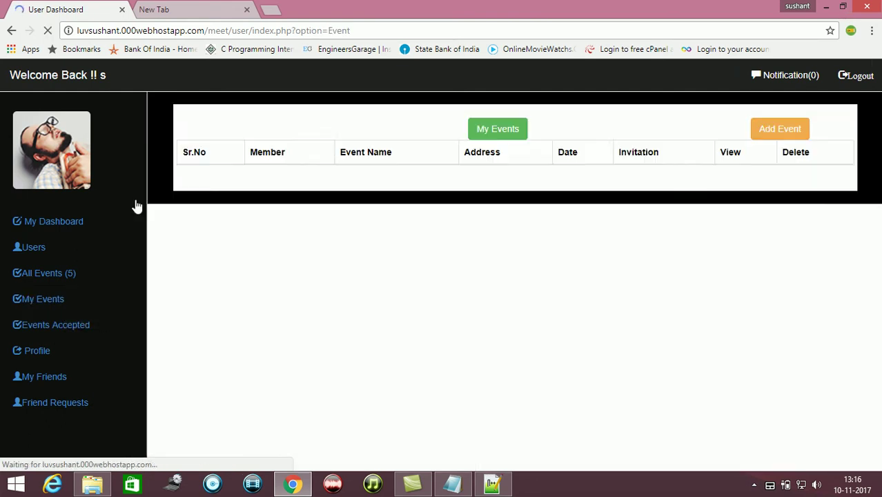
click(56, 280)
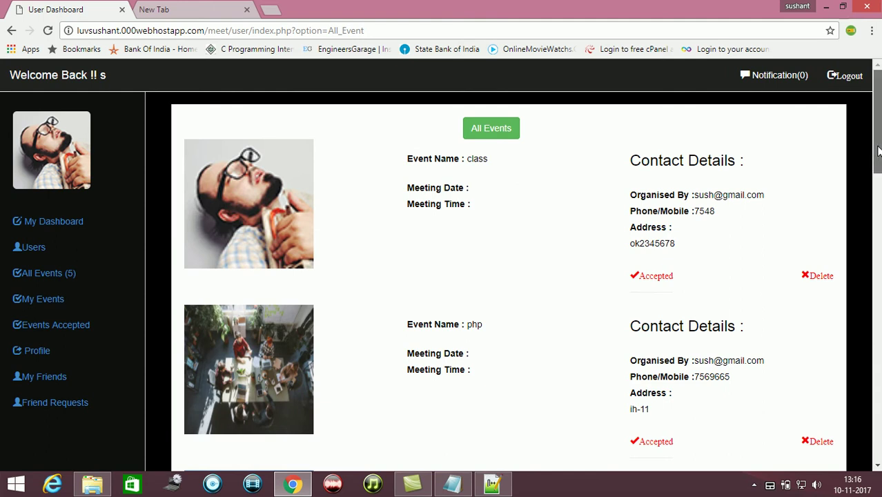
drag(874, 157, 875, 460)
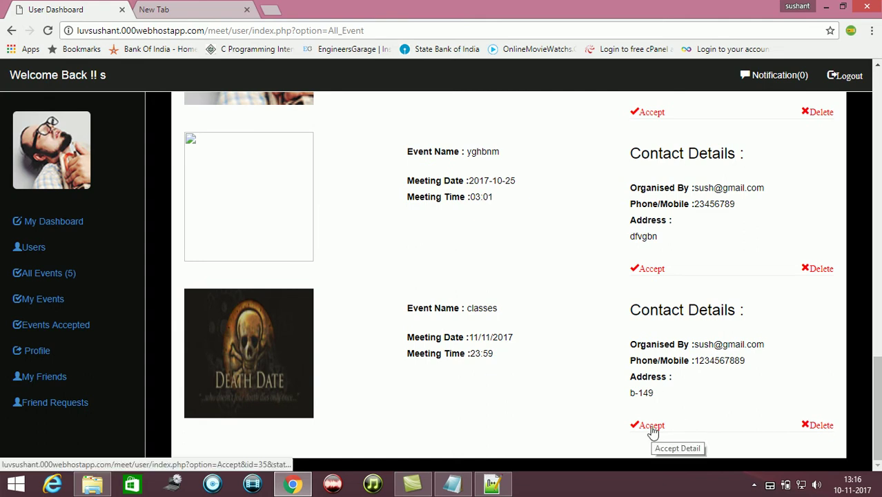
Accept the invitation to the classes event from the All Events list
click(79, 329)
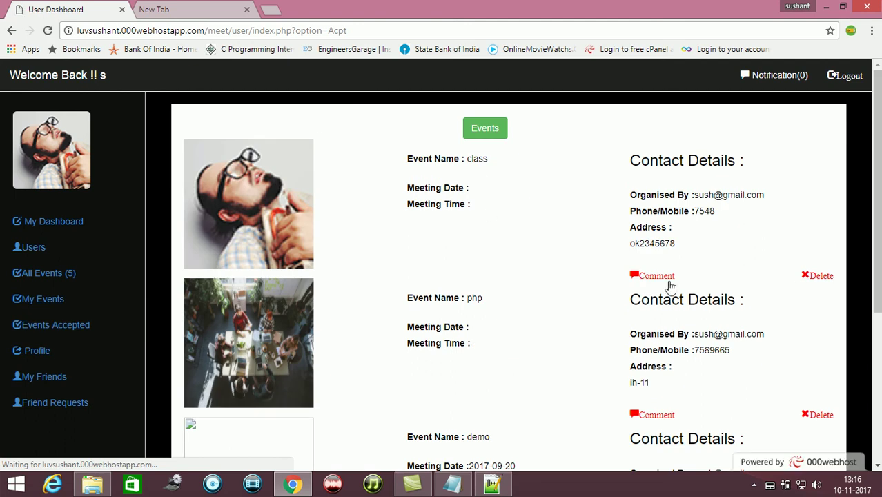
drag(877, 193, 839, 149)
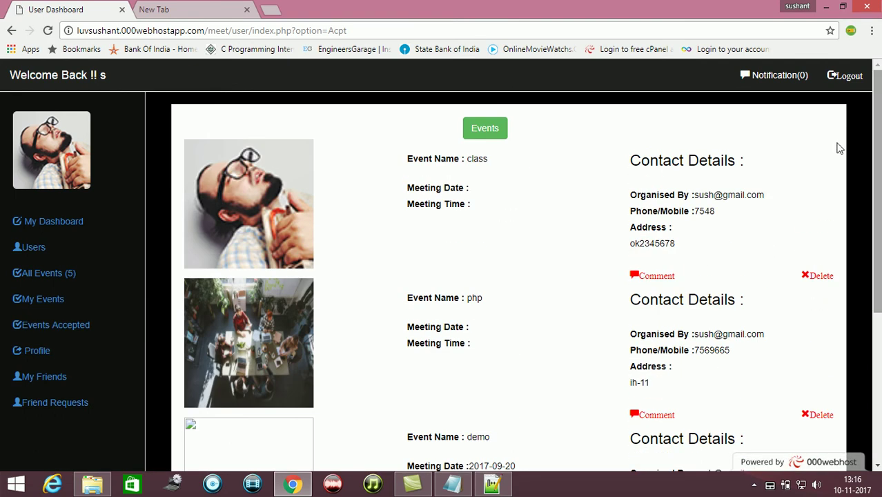
click(53, 292)
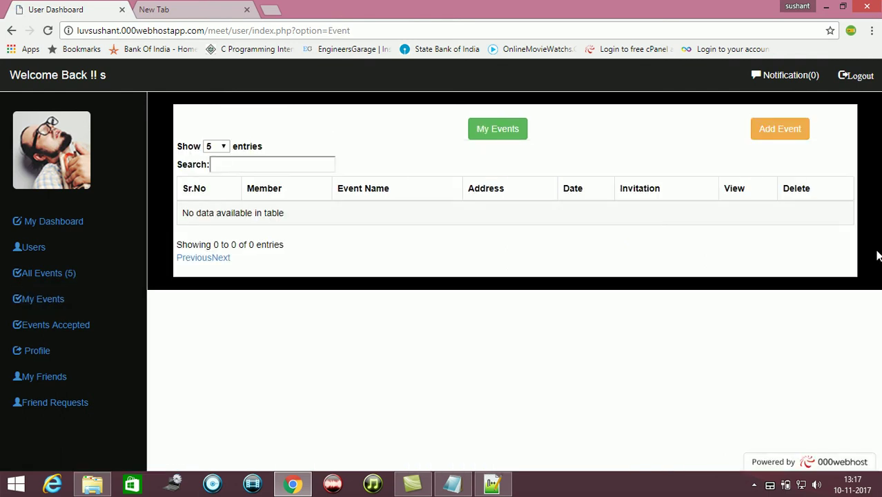
click(43, 281)
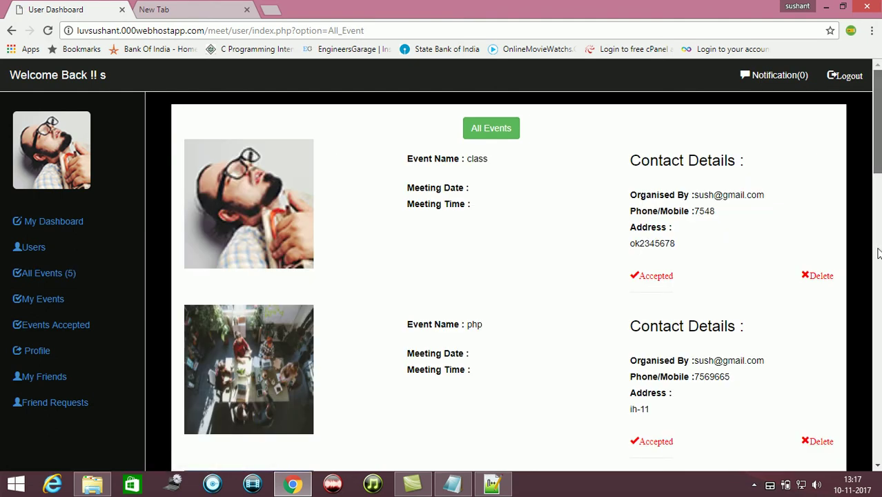
scroll(871, 186, down, 6)
scroll(678, 442, down, 2)
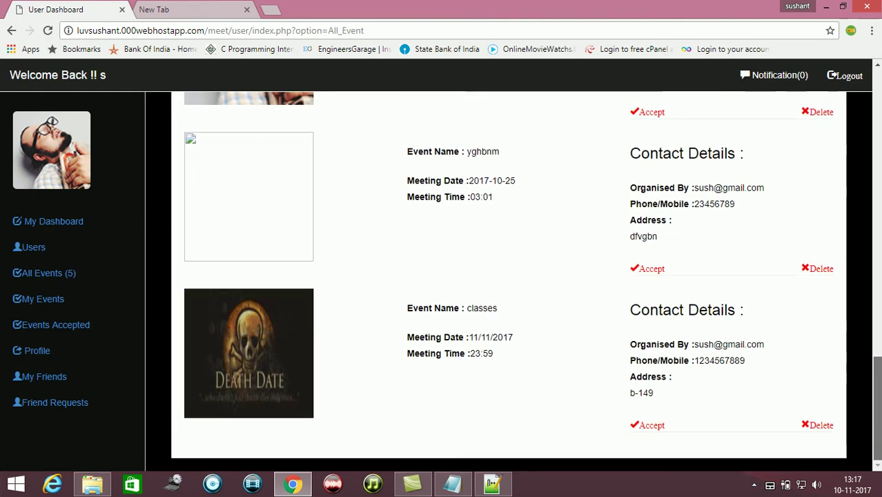
click(652, 426)
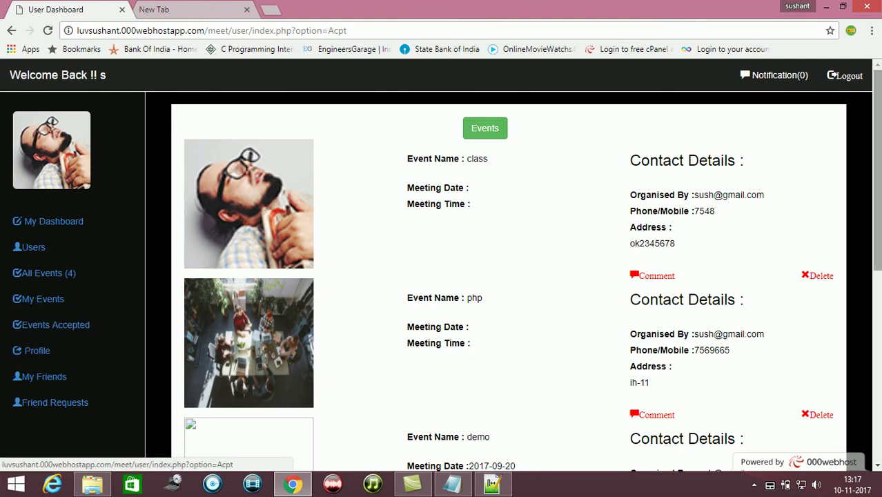
Post the comment 'hi! i will be there.' on classes, then view notifications
drag(879, 193, 879, 383)
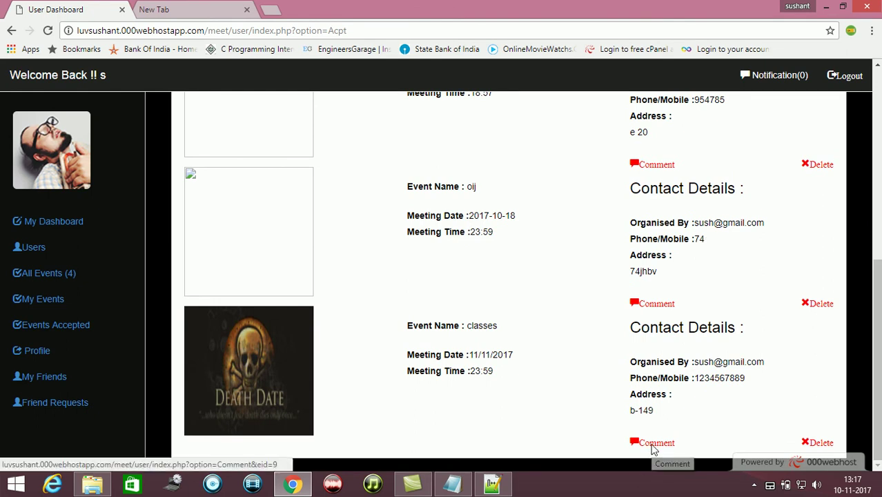
click(653, 443)
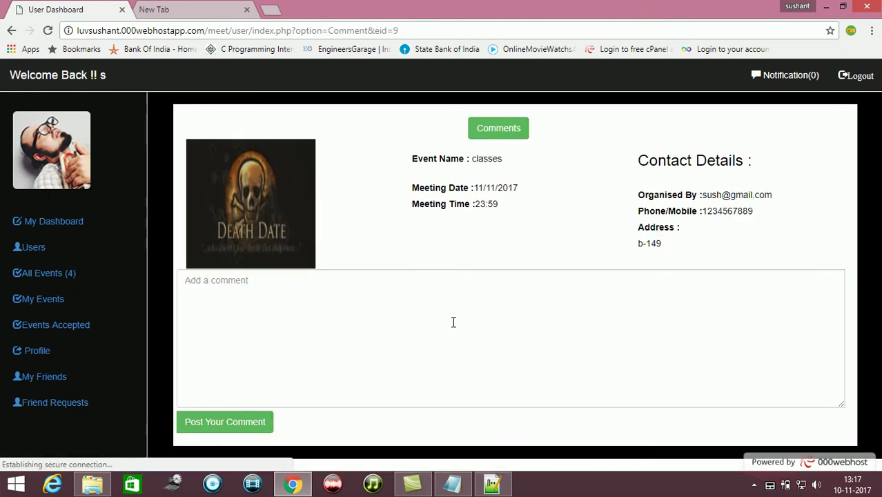
click(450, 321)
text(hi!)
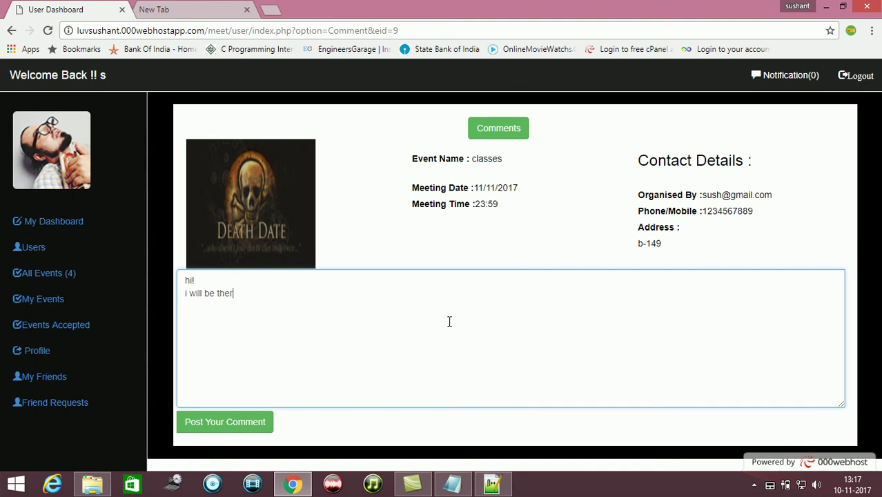
click(237, 422)
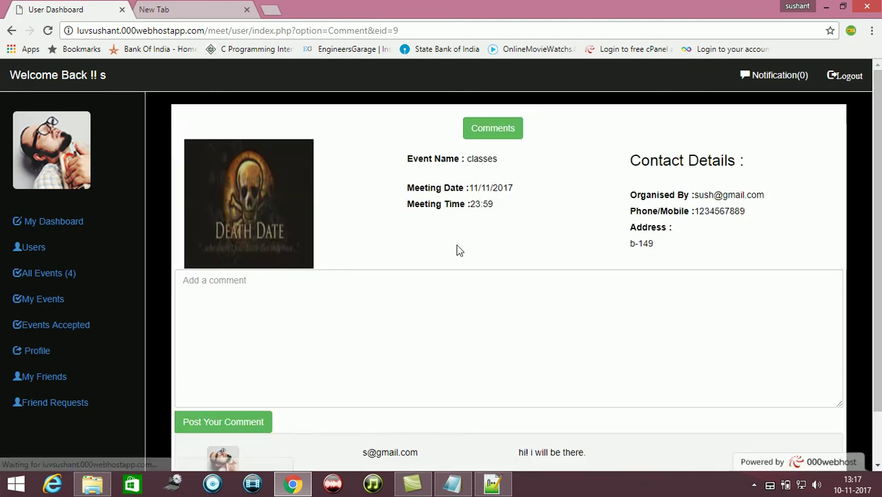
scroll(459, 249, down, 1)
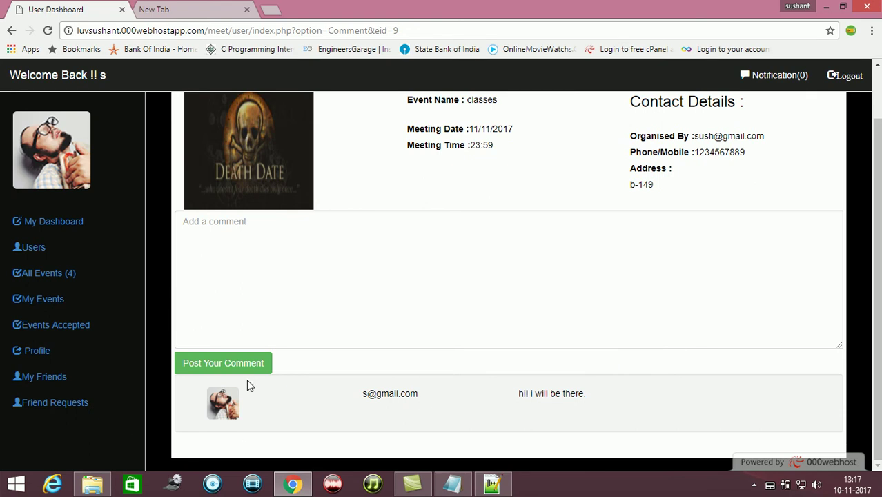
click(788, 75)
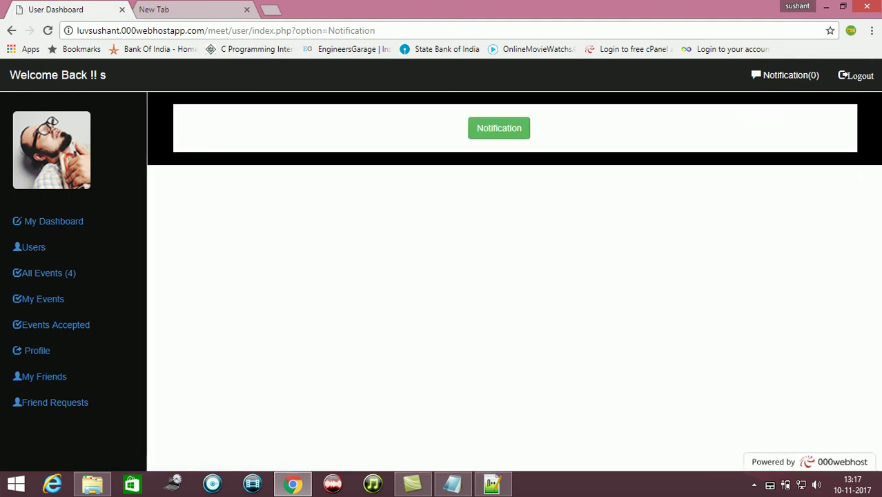
Change the Windows date to 11 November 2017, then reopen My Dashboard
click(848, 488)
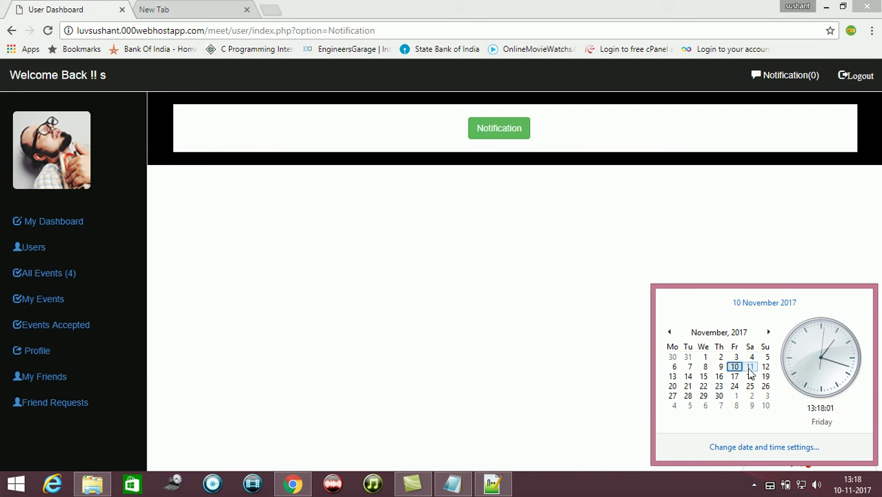
click(750, 372)
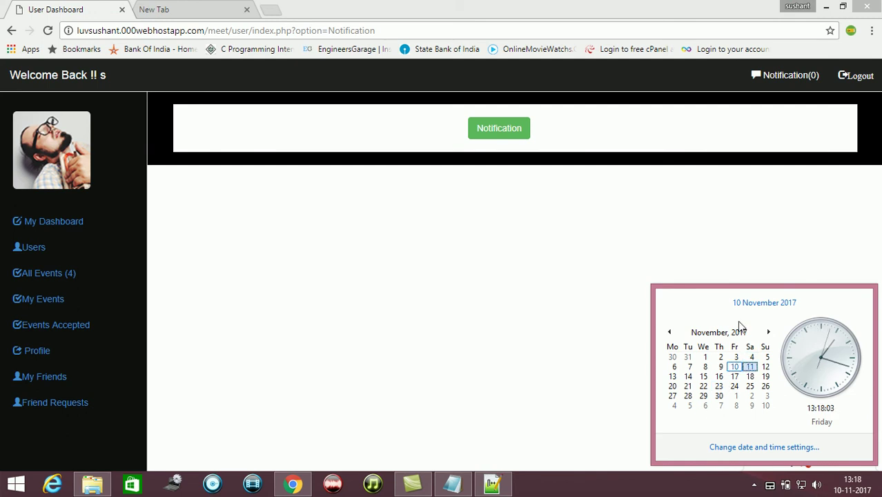
click(785, 448)
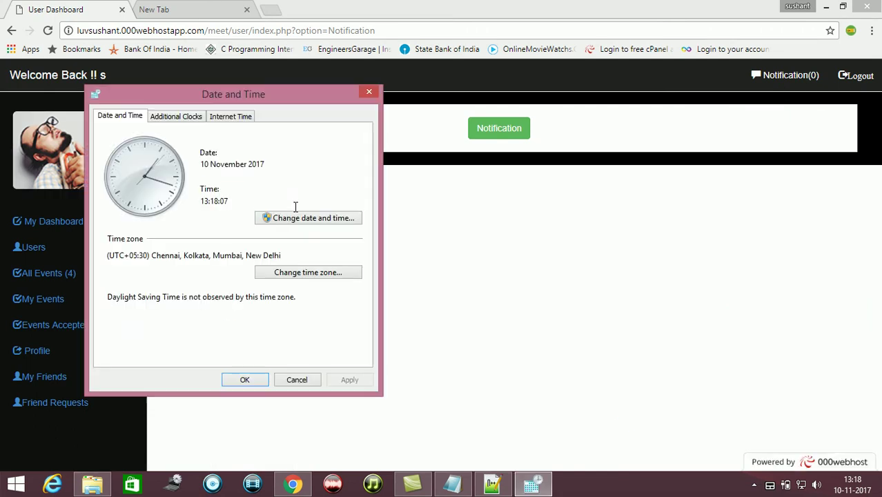
click(268, 220)
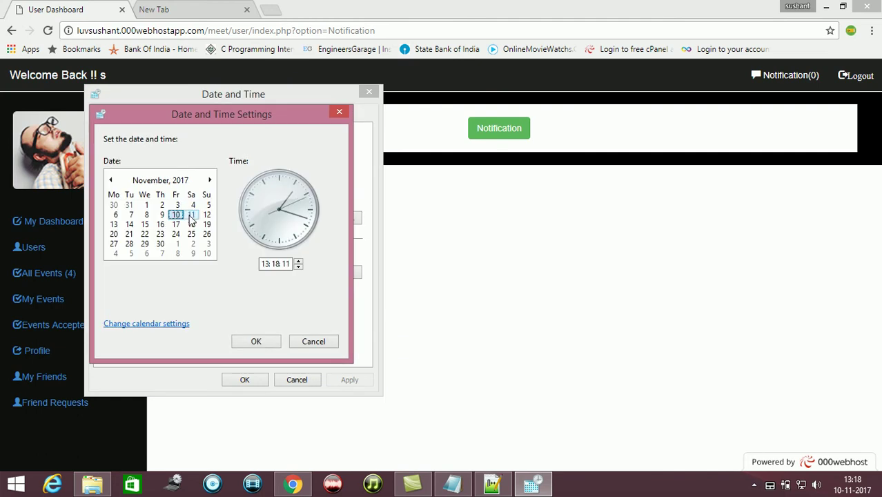
click(191, 215)
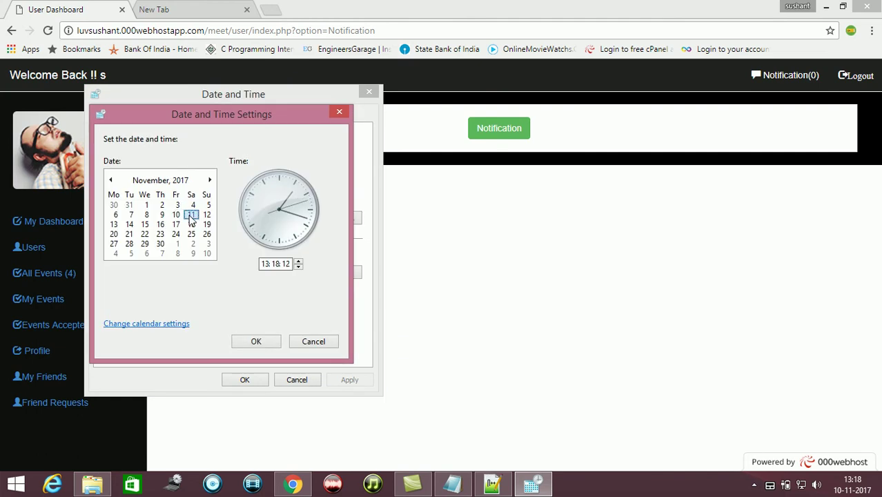
click(257, 342)
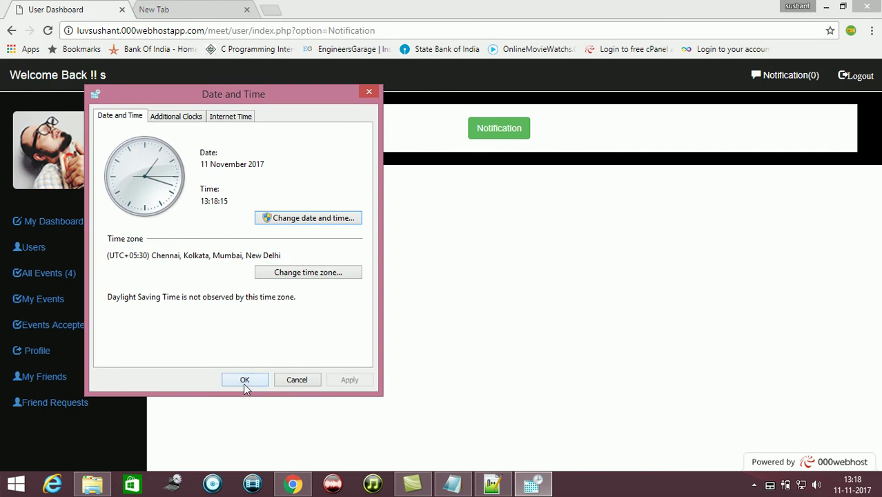
click(244, 380)
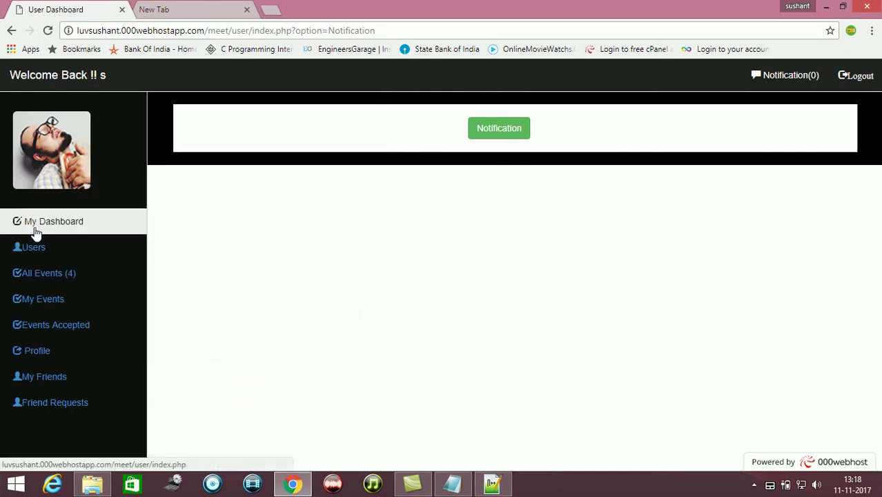
click(36, 231)
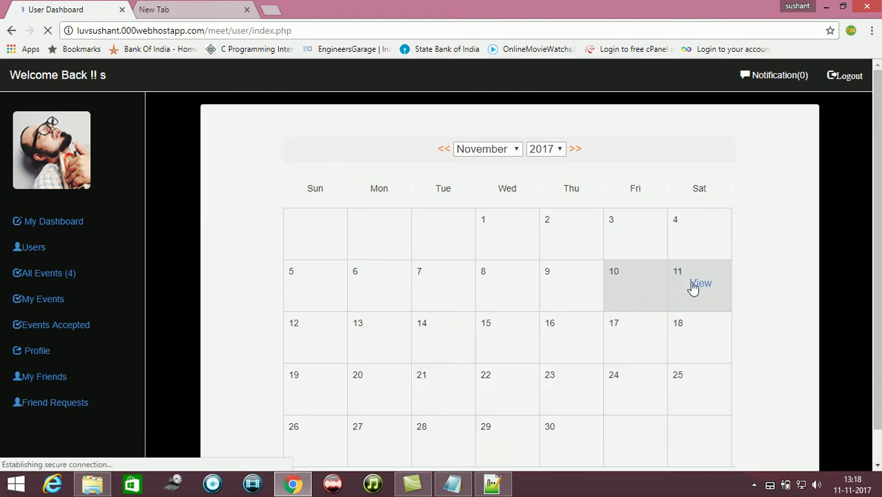
View 11 November's event, then reset the Windows date to 10 November 2017
click(700, 283)
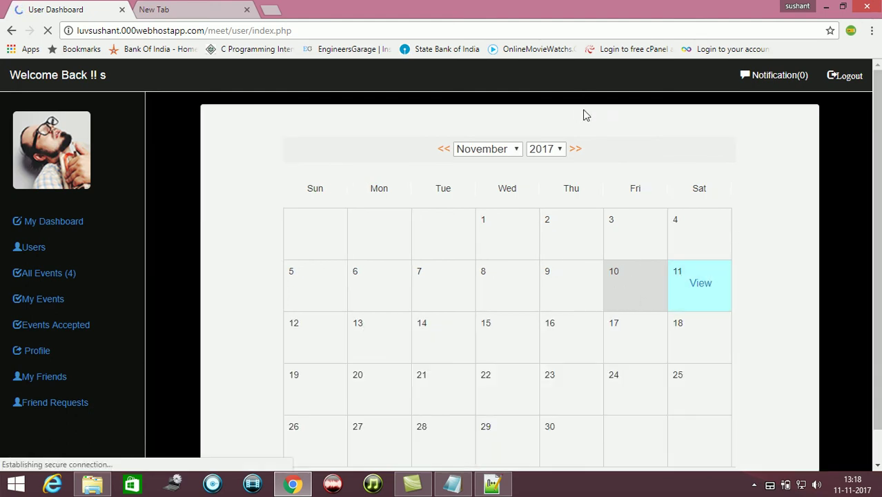
click(842, 488)
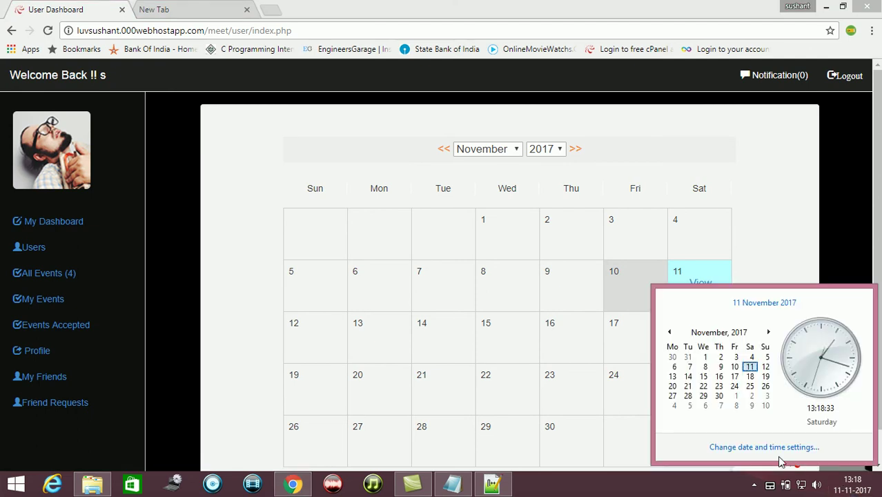
click(771, 448)
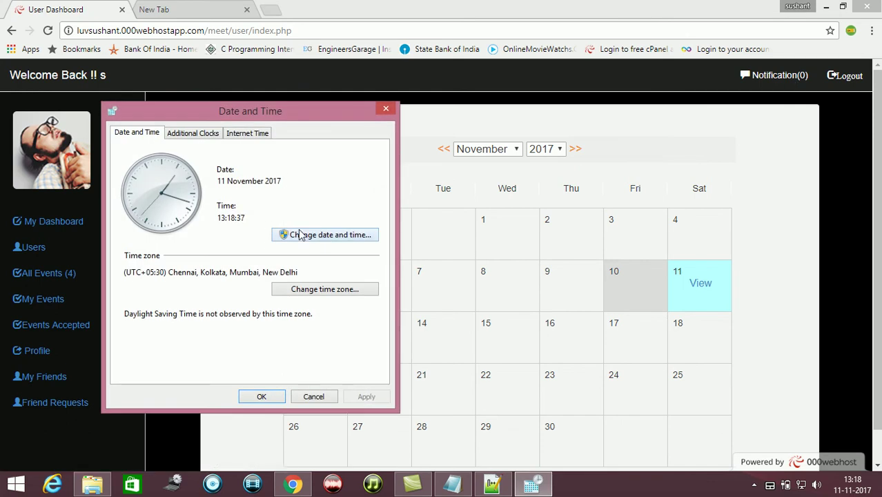
click(299, 234)
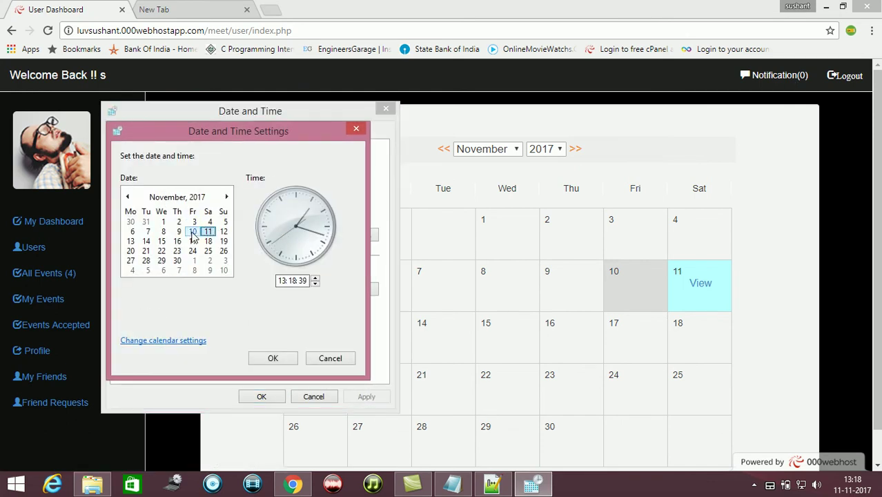
click(193, 232)
click(274, 358)
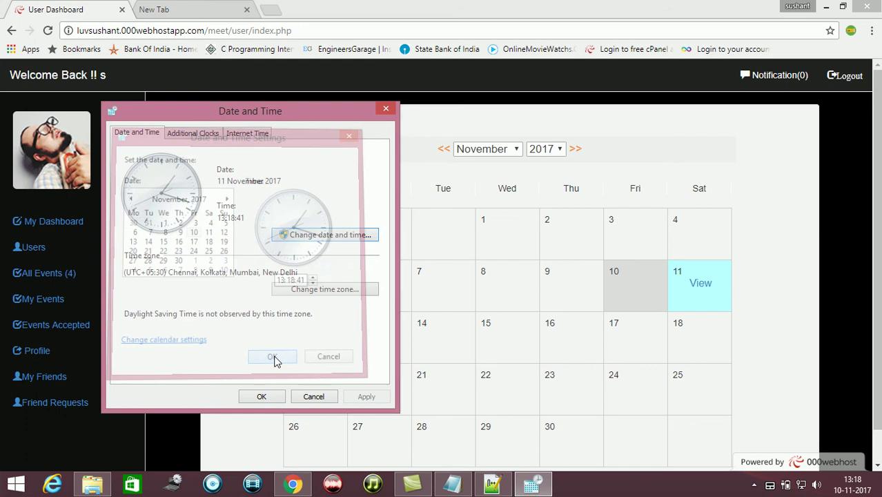
click(263, 397)
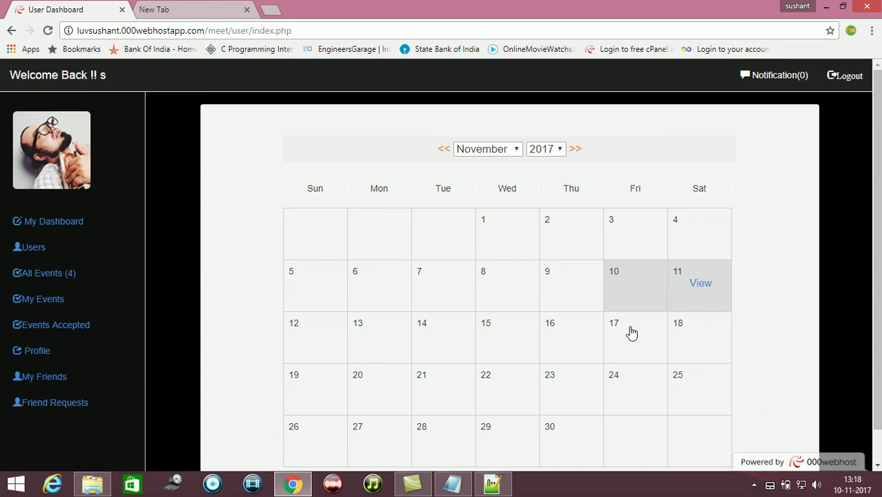
Start a new event under My Events, name it, and attach death.jpg as its image
click(48, 304)
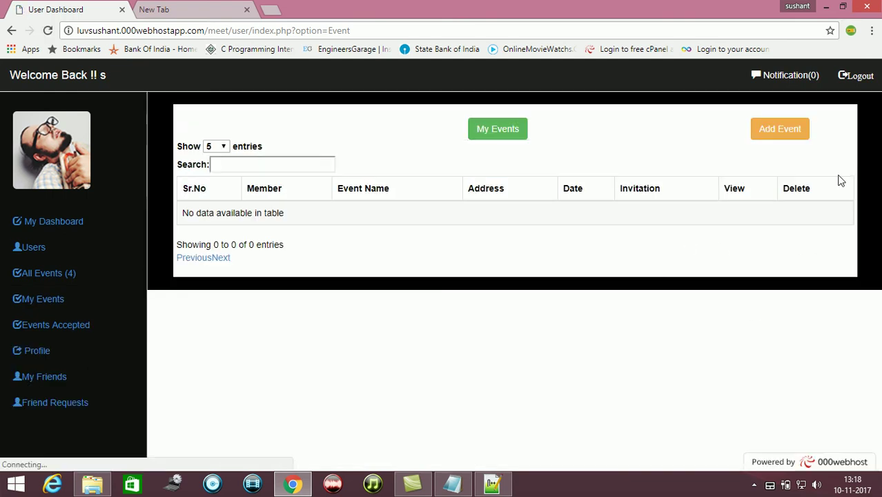
click(779, 134)
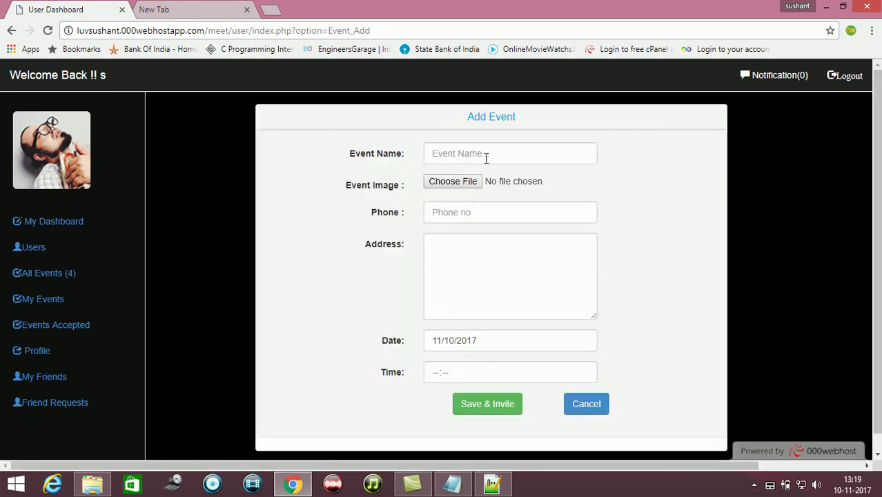
click(485, 157)
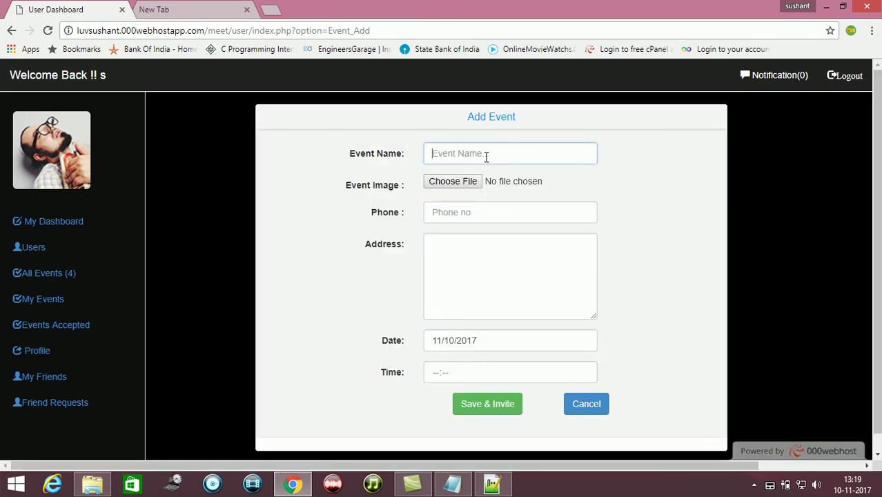
text(sushant)
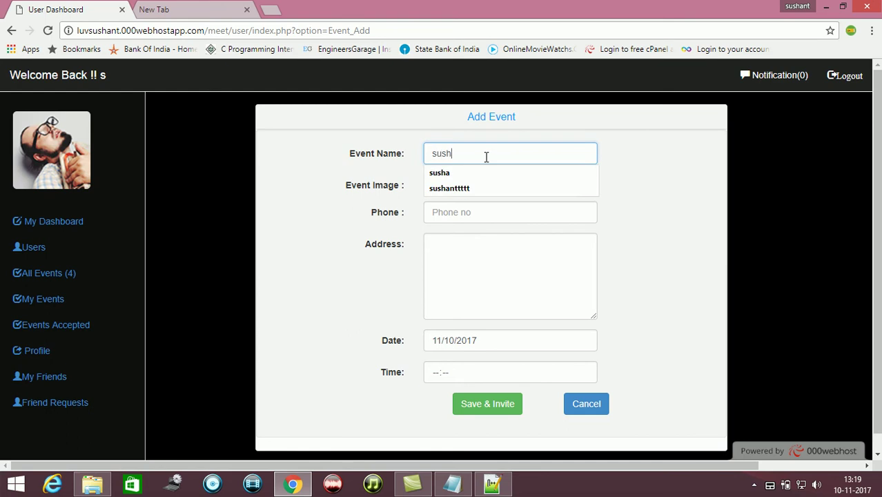
key(Tab)
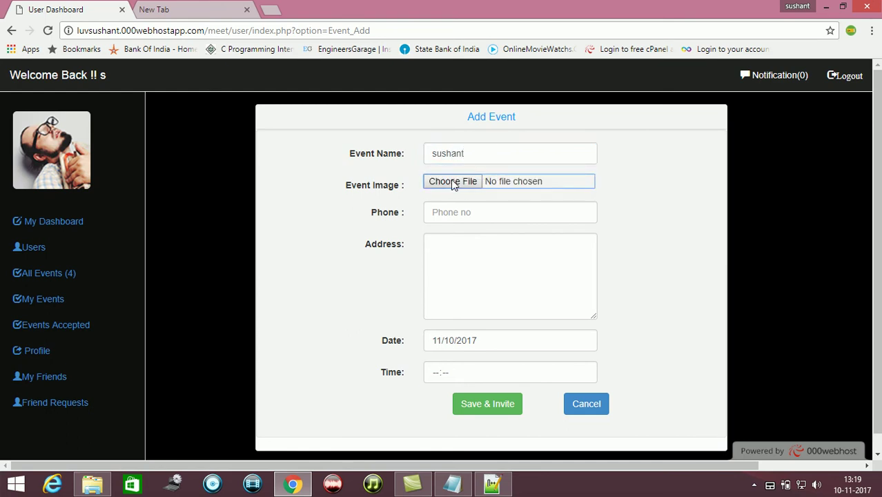
click(459, 185)
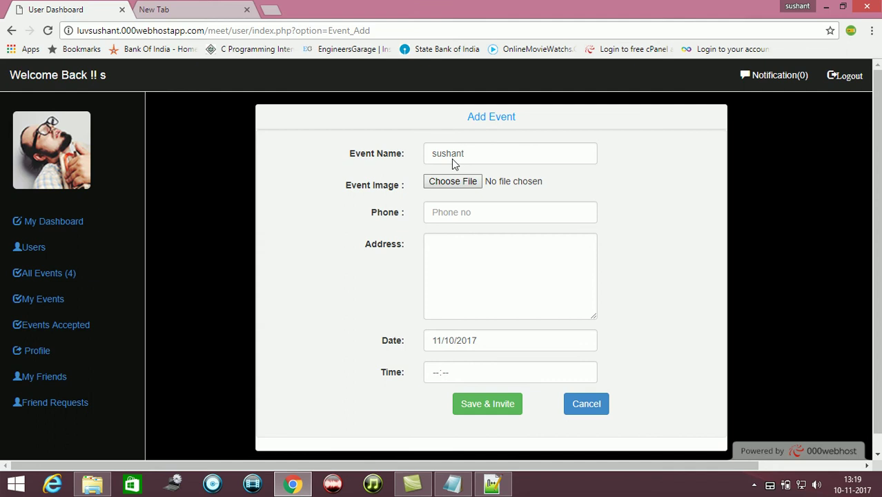
click(452, 184)
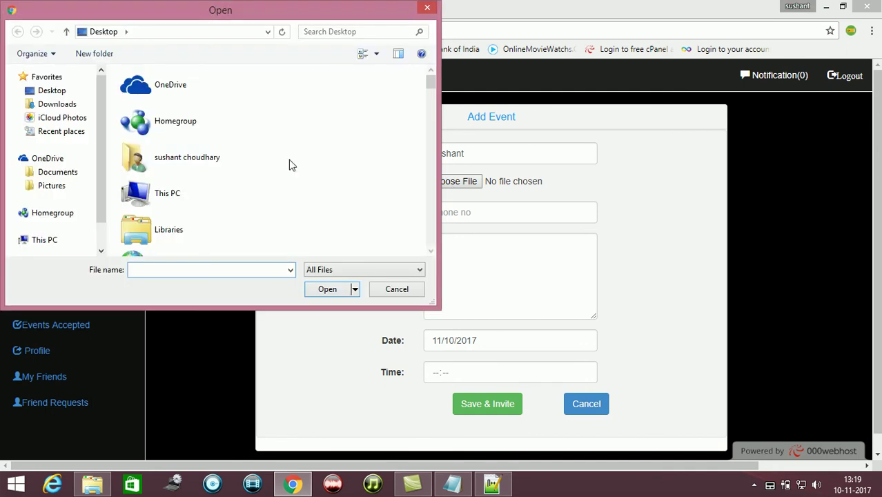
click(185, 162)
key(d)
key(d)
key(d)
key(d)
key(d)
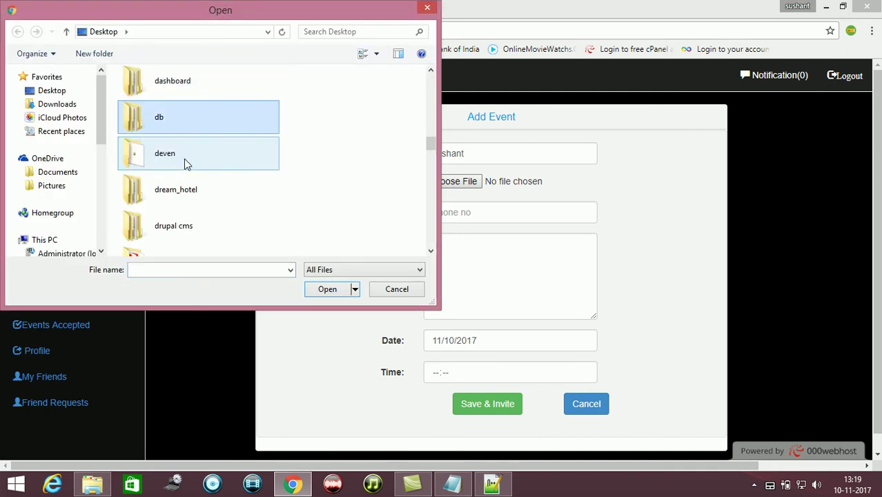
key(d)
key(d)
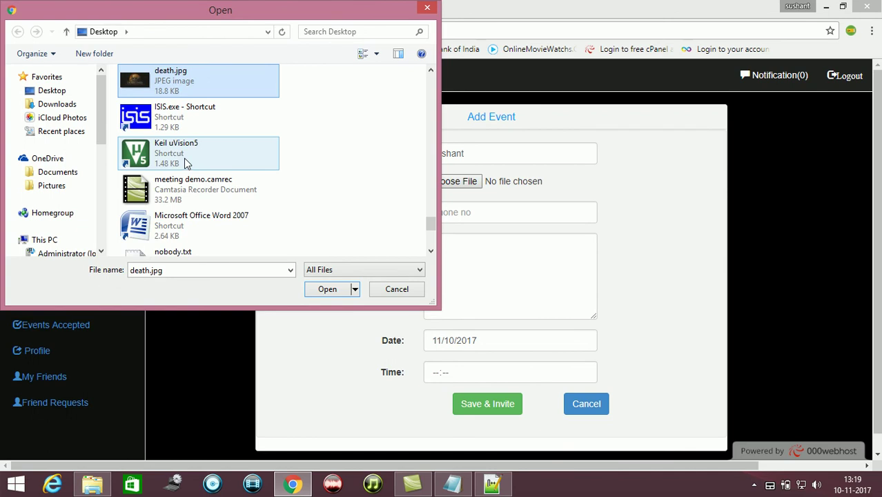
double_click(184, 82)
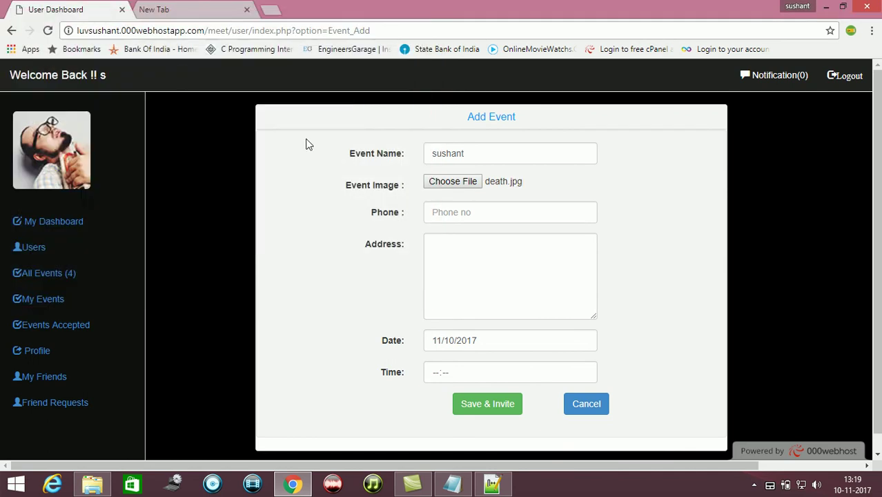
Enter a phone number, date 11/11/2017 and time 23:59, then Save & Invite
click(456, 205)
text(987654)
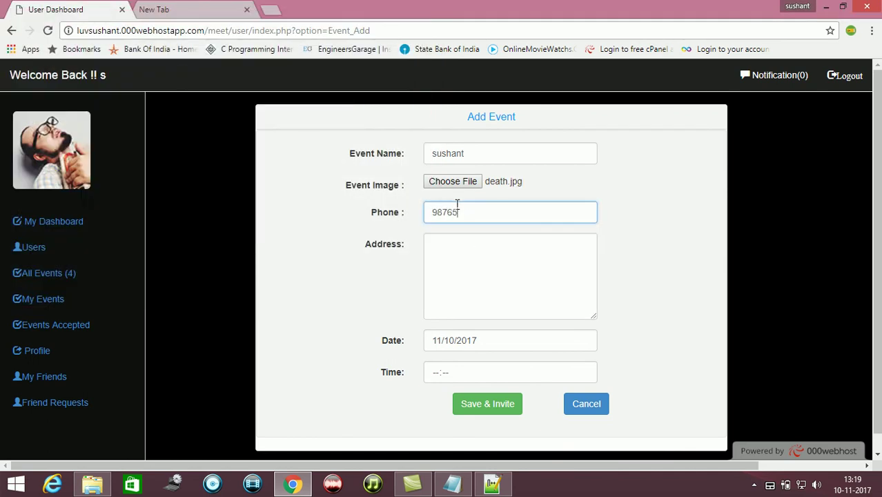
key(Tab)
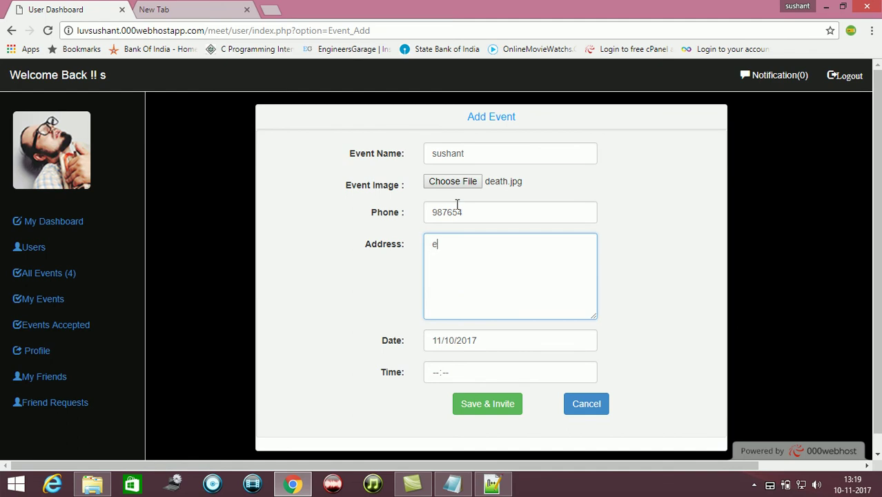
key(Tab)
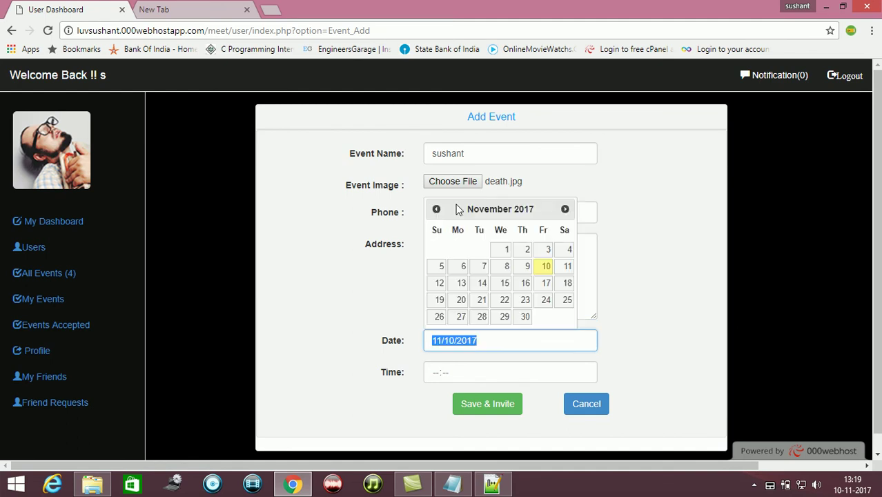
click(566, 269)
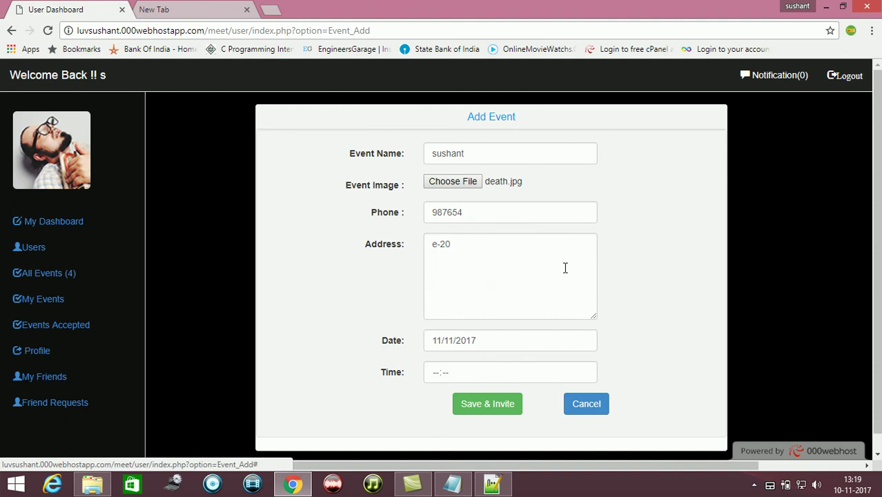
click(494, 372)
text(2359)
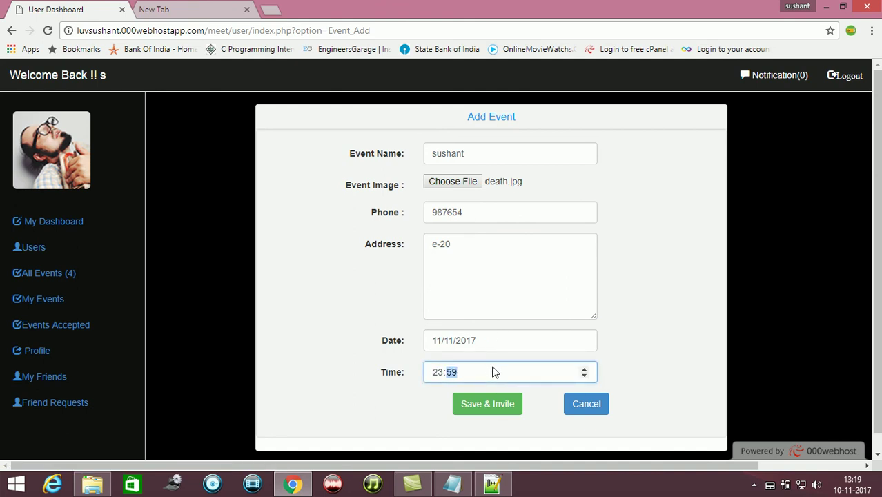
click(494, 407)
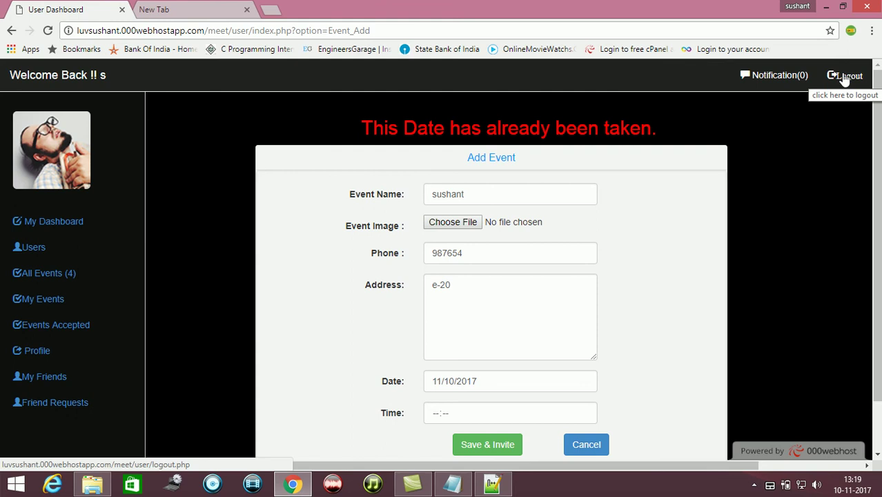
Log out of the user account and load the /meet/admin login page
click(843, 76)
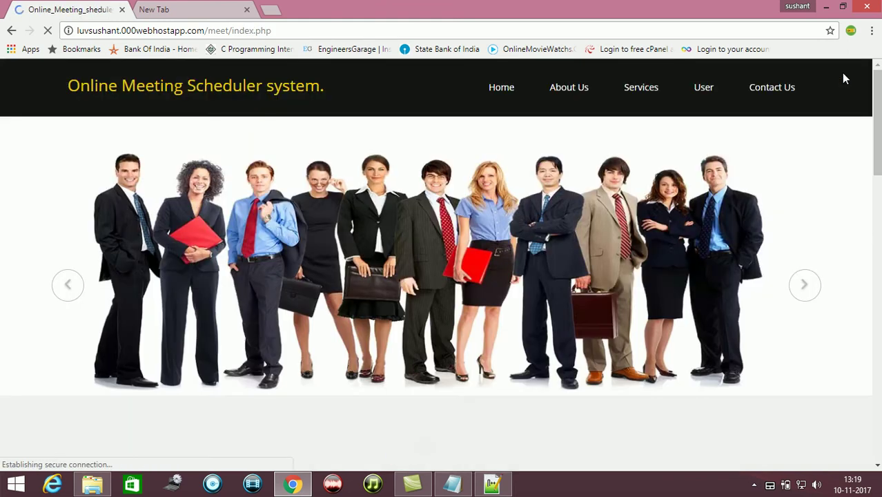
click(415, 30)
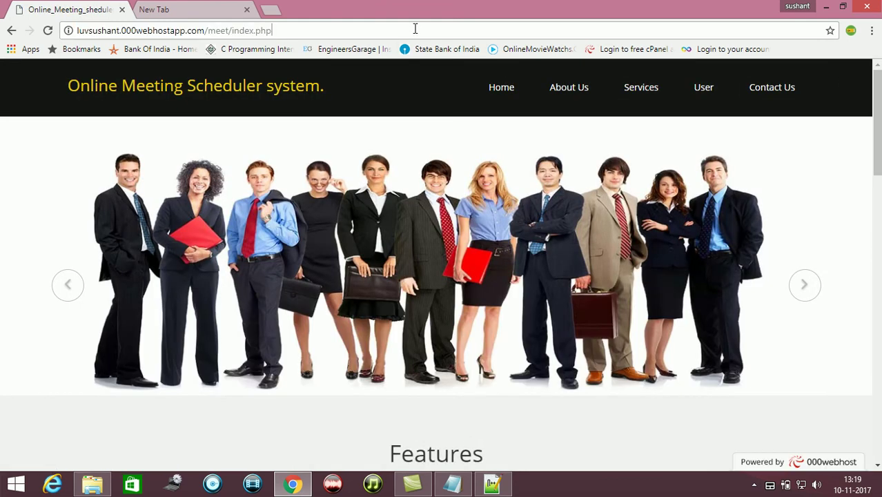
key(BackSpace)
key(BackSpace)
key(BackSpace)
key(BackSpace)
key(BackSpace)
key(BackSpace)
key(BackSpace)
key(BackSpace)
key(BackSpace)
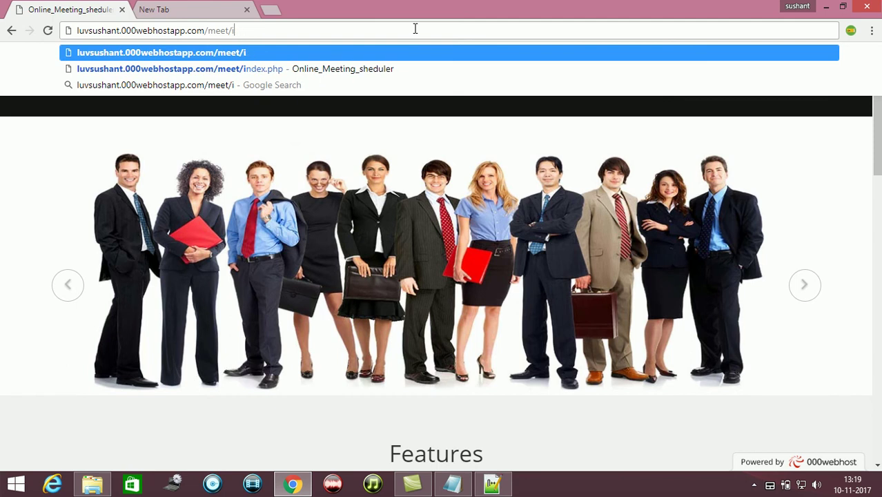
text(admin)
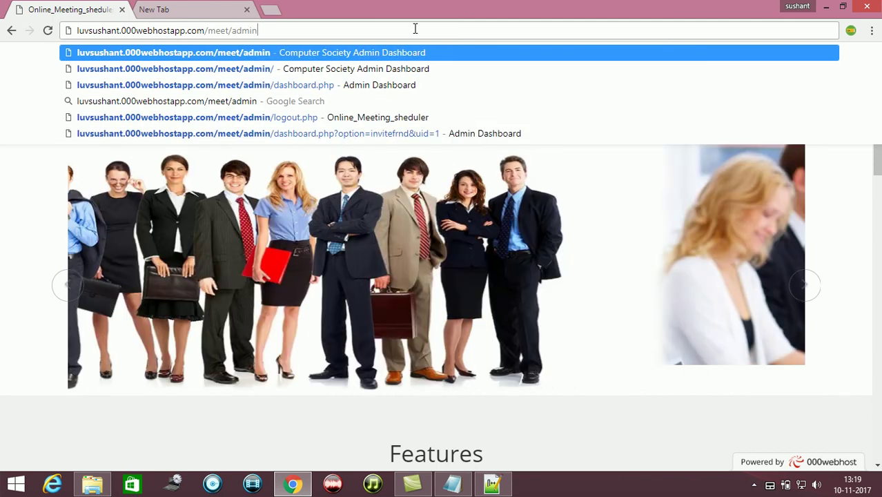
key(Return)
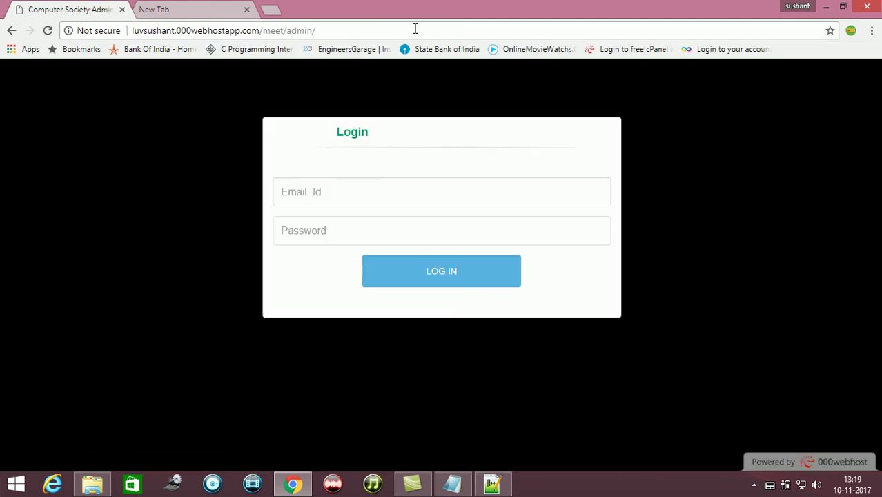
Log in with the autocompleted admin e-mail and the admin password
text(ad)
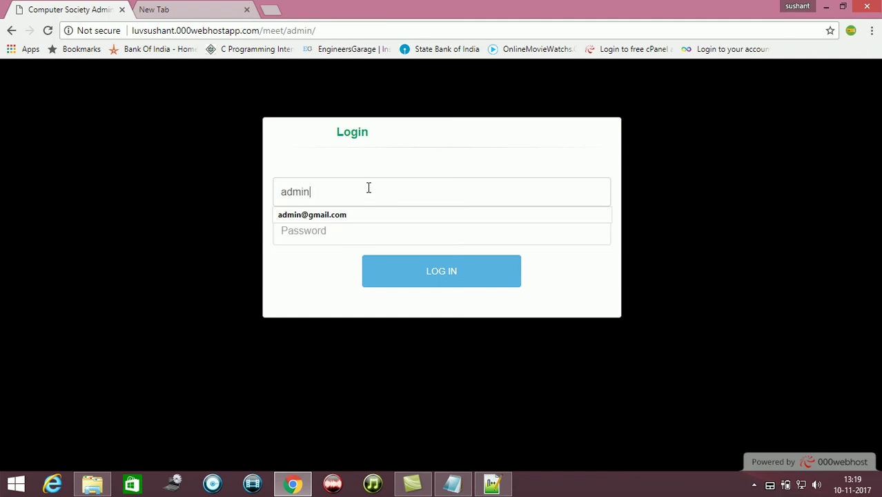
text(min)
key(Down)
key(Tab)
text(ad)
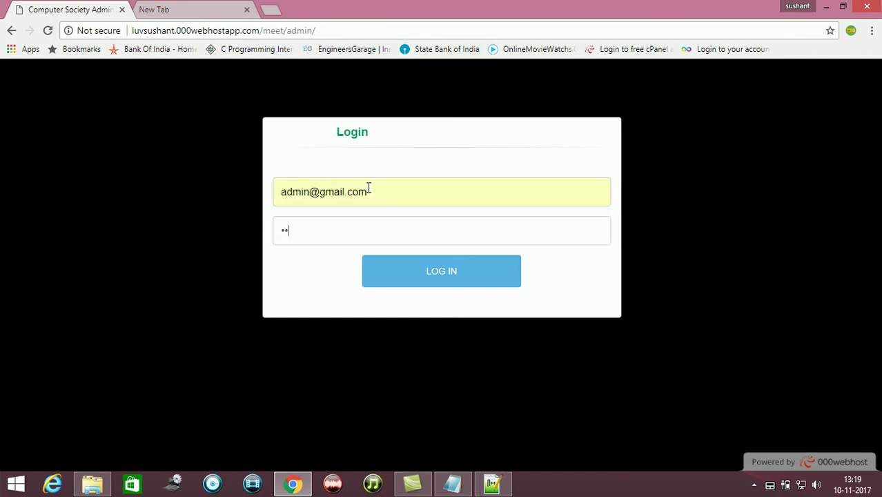
key(Return)
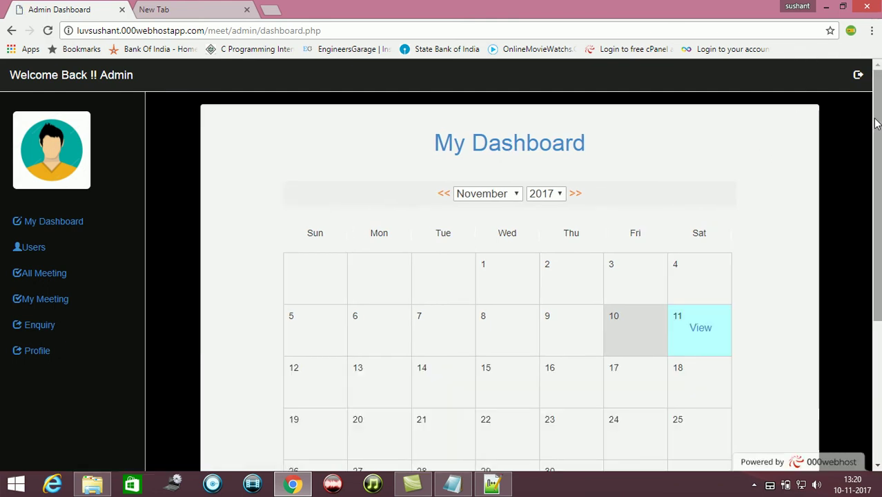
drag(878, 123, 880, 303)
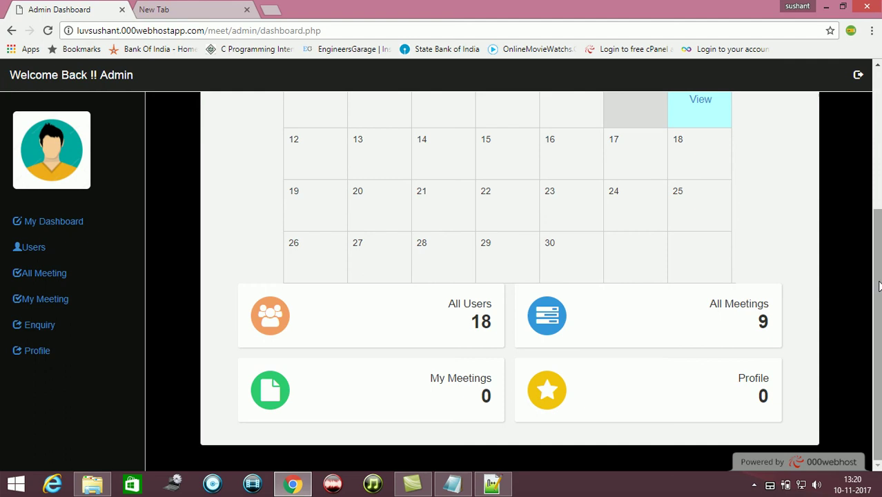
drag(880, 286, 879, 204)
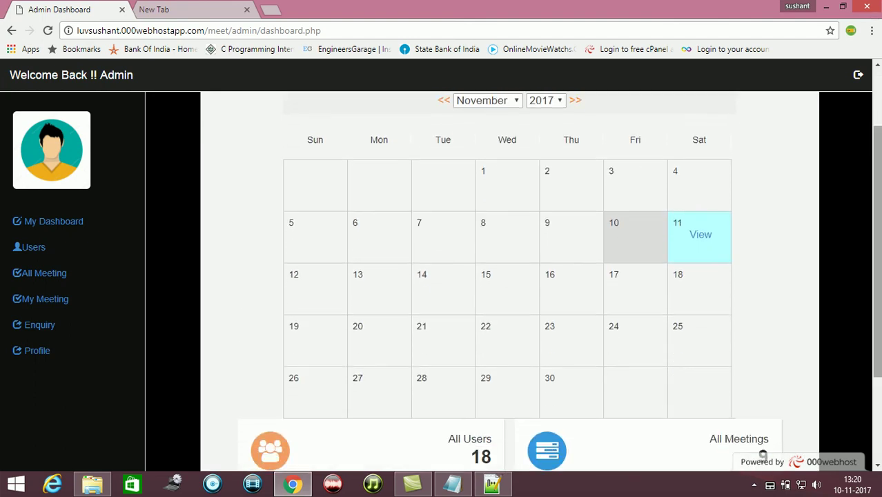
click(700, 236)
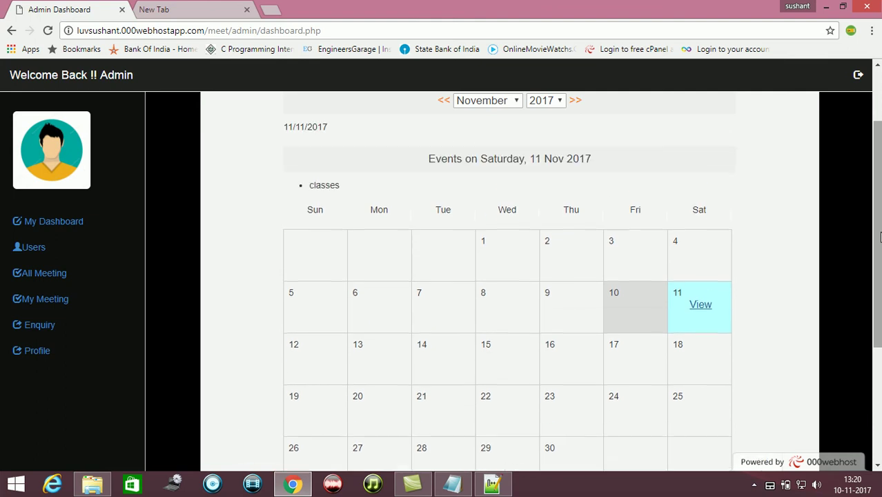
drag(879, 237, 879, 185)
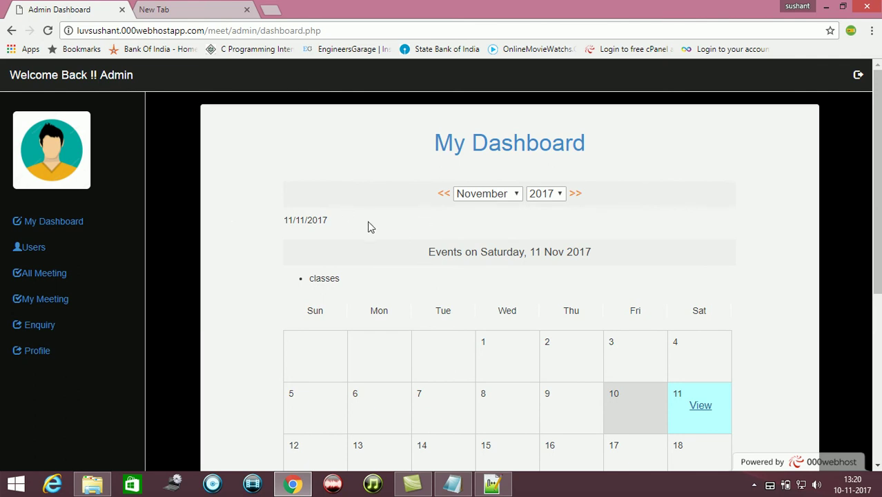
click(42, 225)
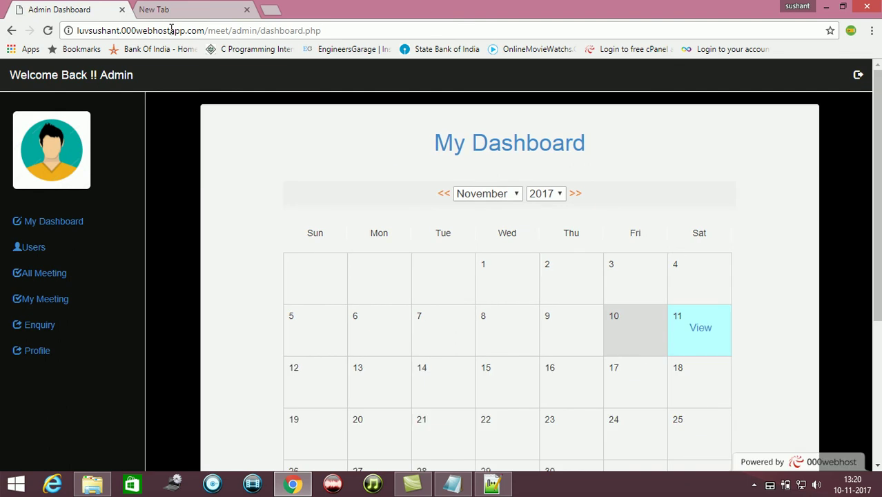
Go to page 2 of All Meeting and open the Invites list for classes
click(33, 248)
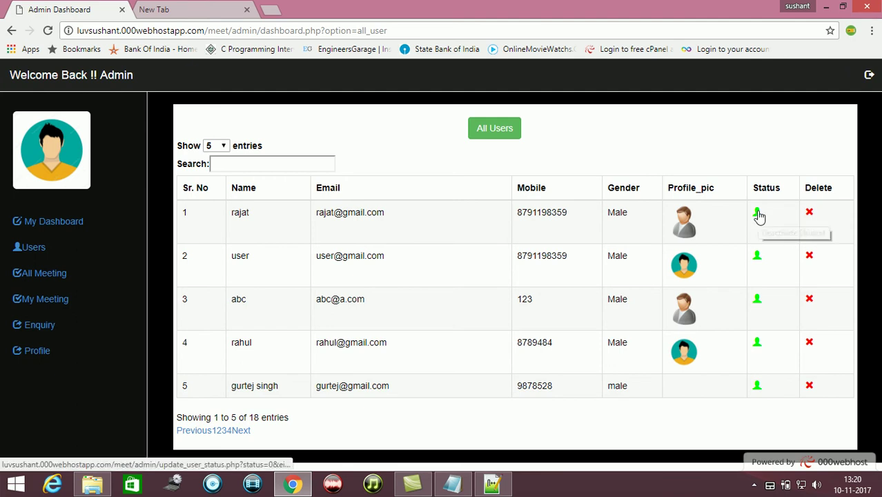
click(55, 276)
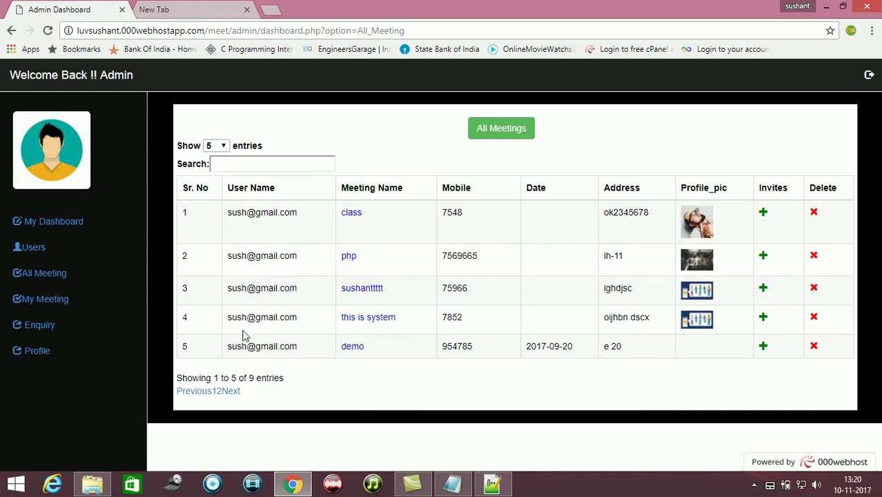
click(232, 391)
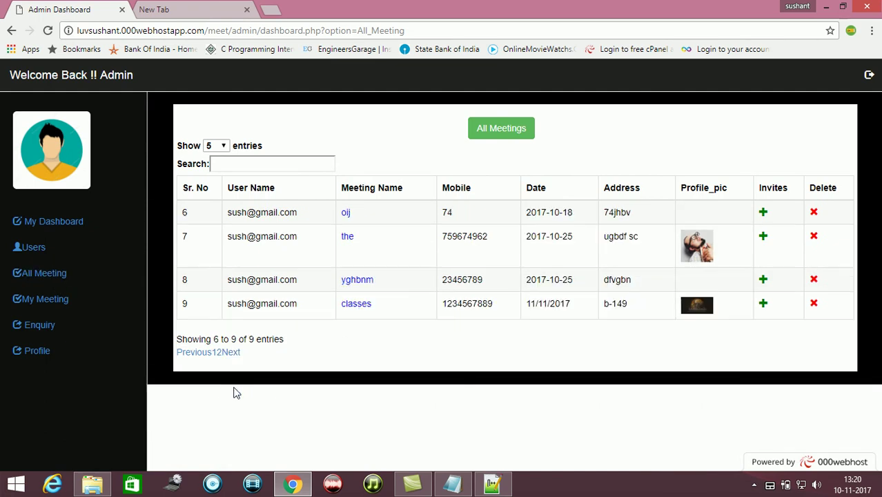
click(762, 305)
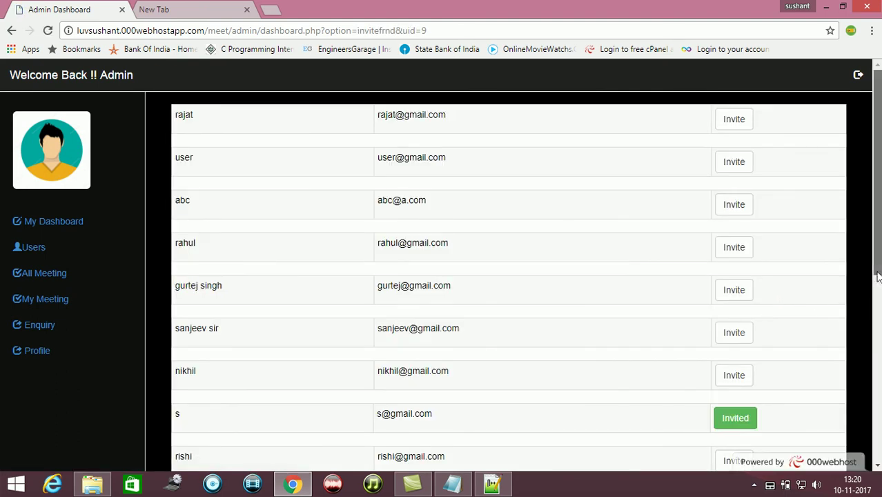
drag(877, 262, 869, 358)
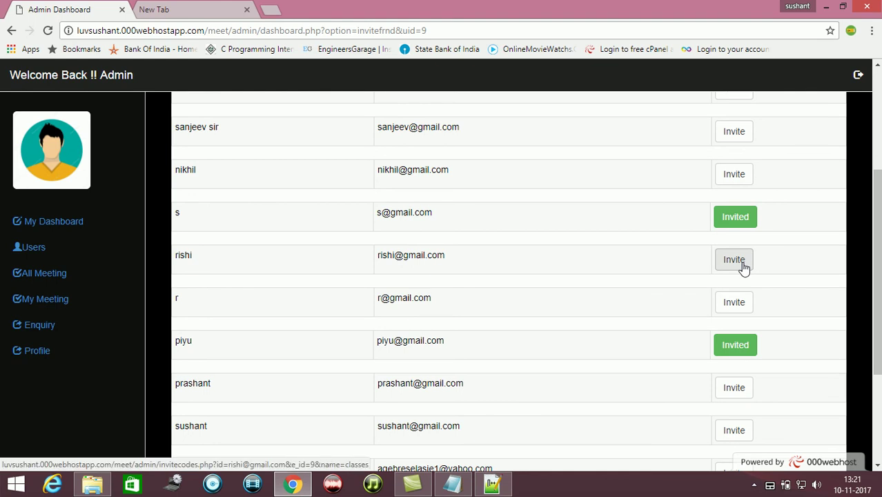
scroll(873, 252, down, 3)
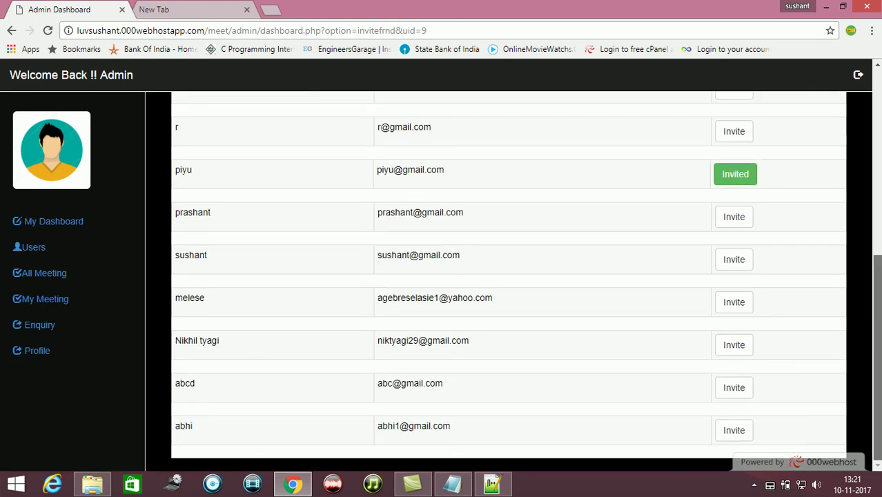
scroll(869, 341, up, 5)
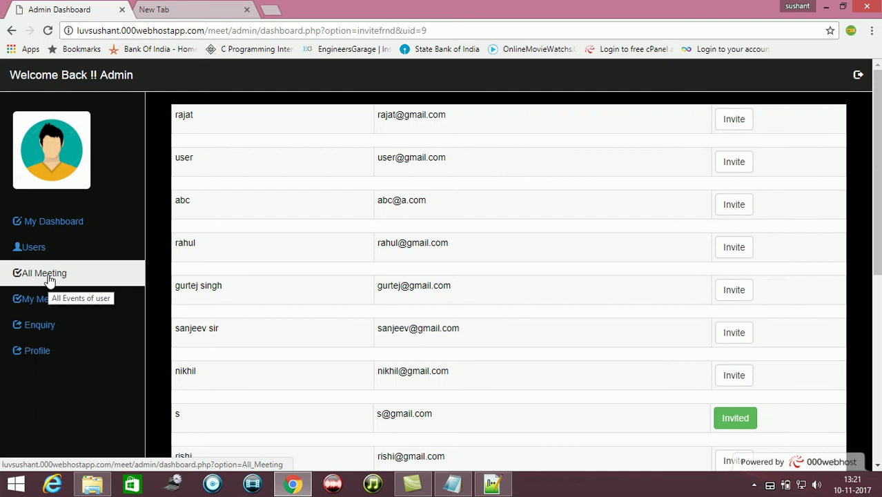
Browse the My Meeting, Enquiry and Profile pages, then return to My Dashboard
click(58, 303)
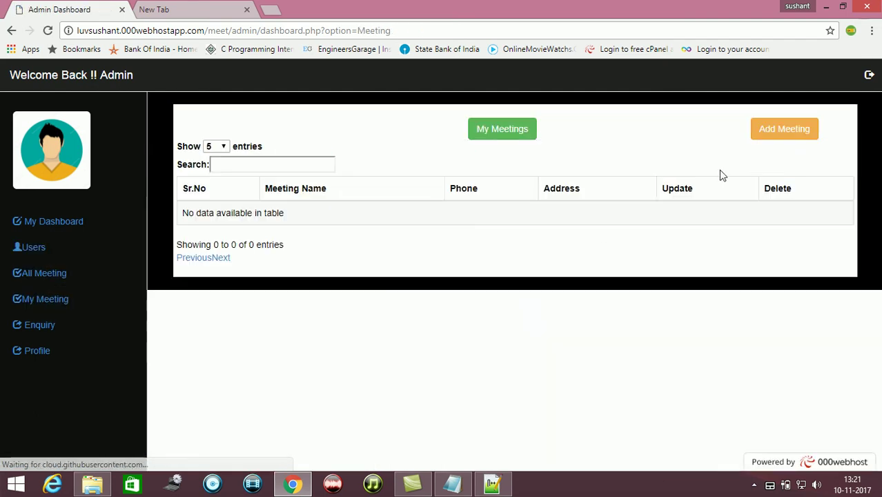
click(40, 325)
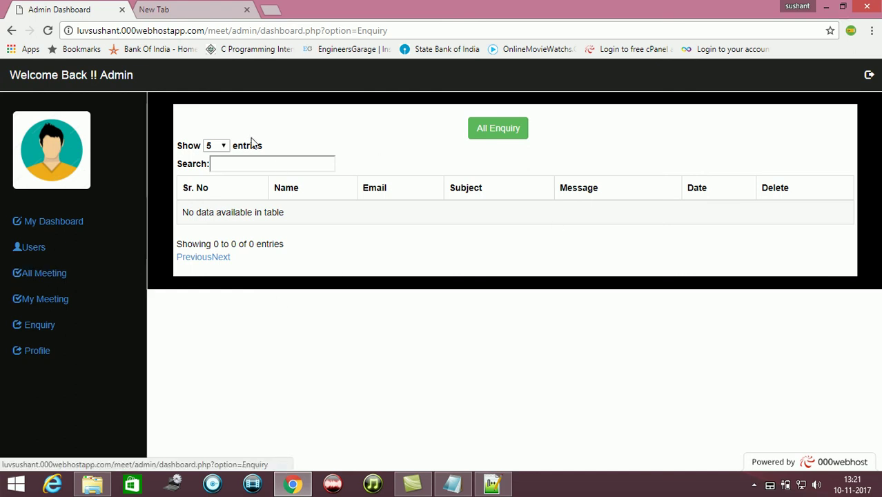
click(30, 352)
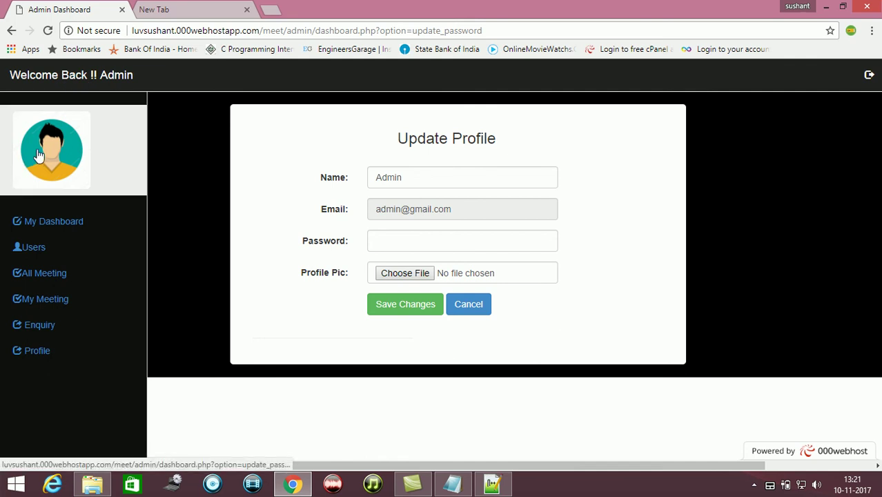
click(118, 76)
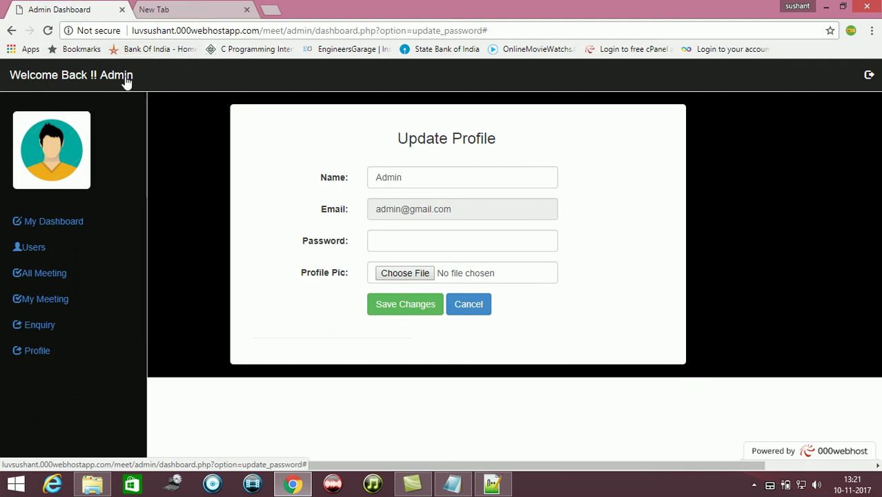
click(74, 226)
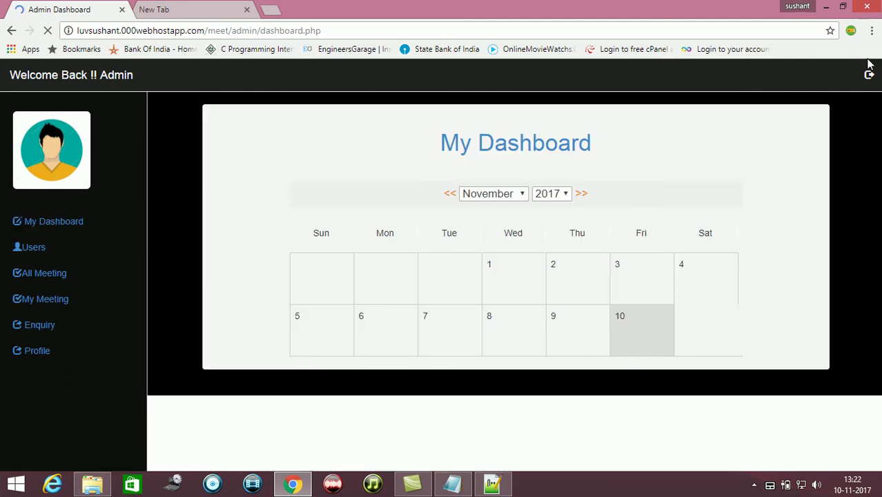
Log out of the admin account and open the new-user registration form
mouse_move(870, 77)
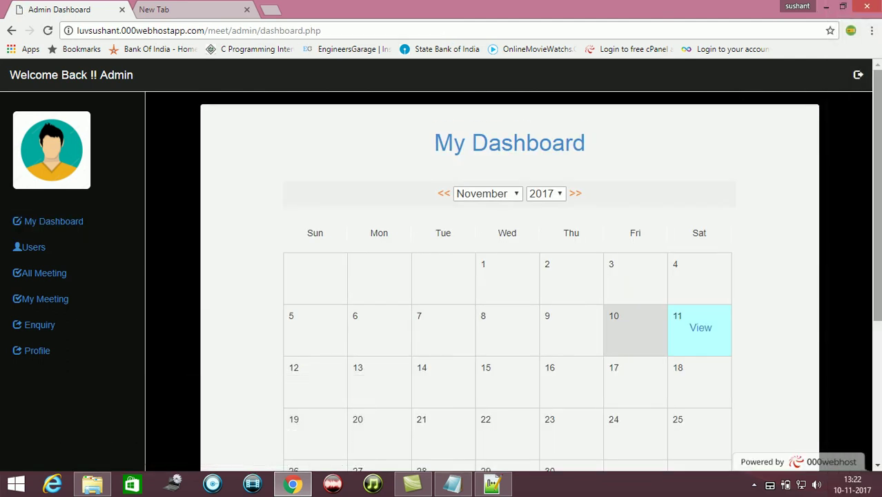
click(858, 77)
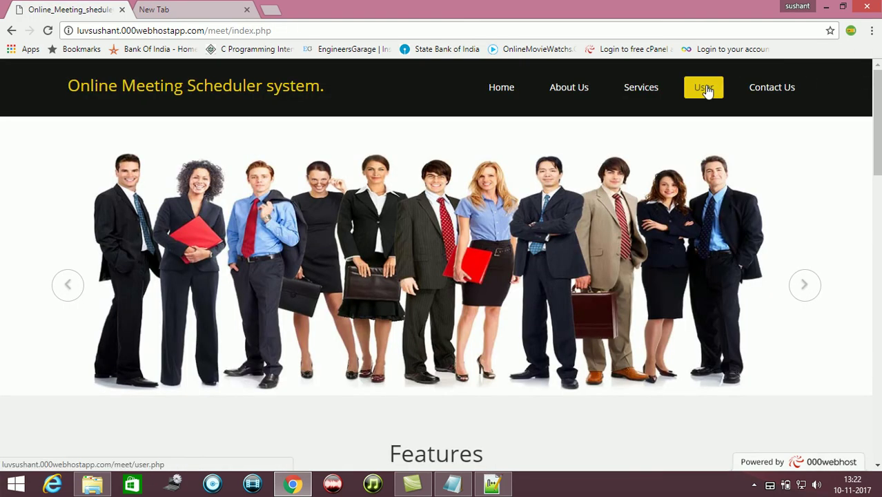
click(705, 88)
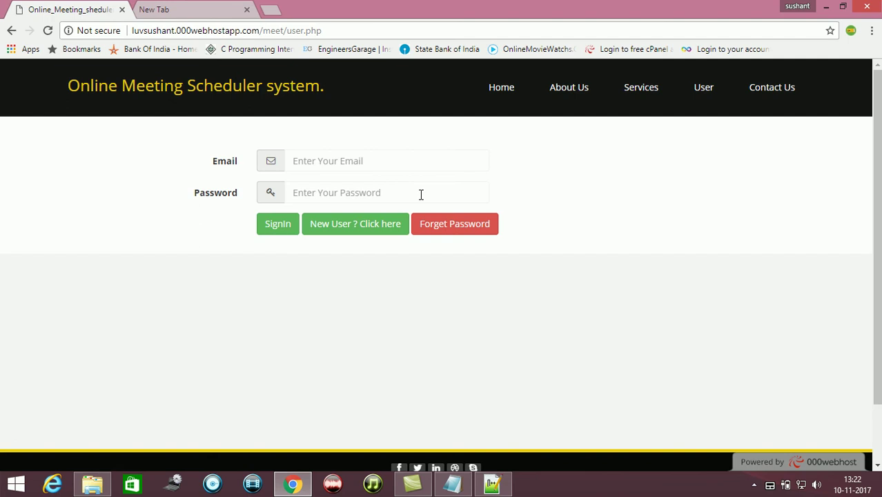
click(387, 225)
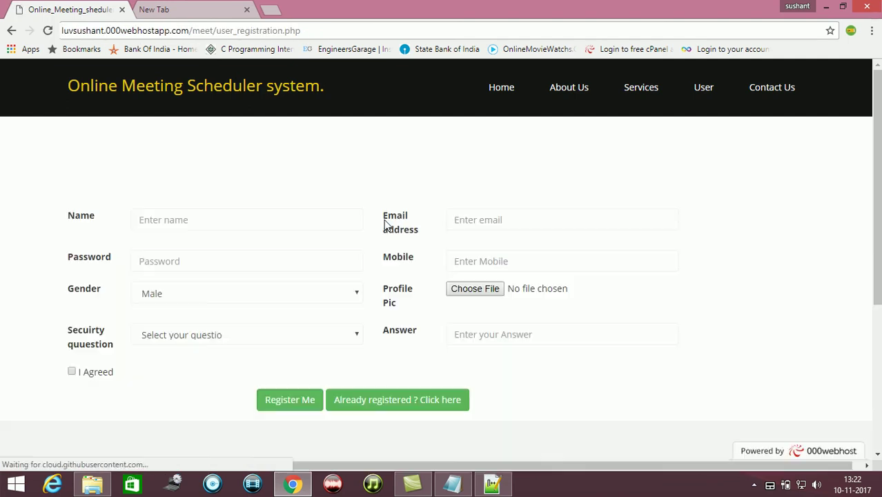
Enter the new user's name and password, choose Female, and attach death.jpg
click(198, 225)
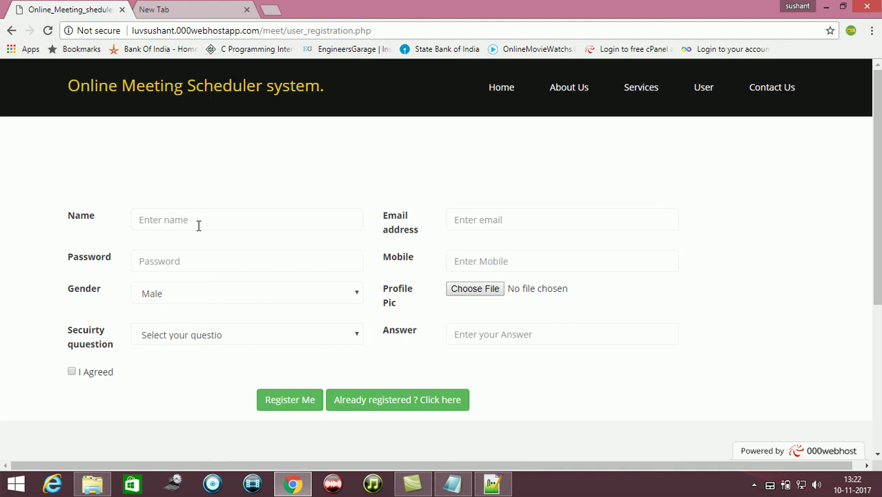
text(pal)
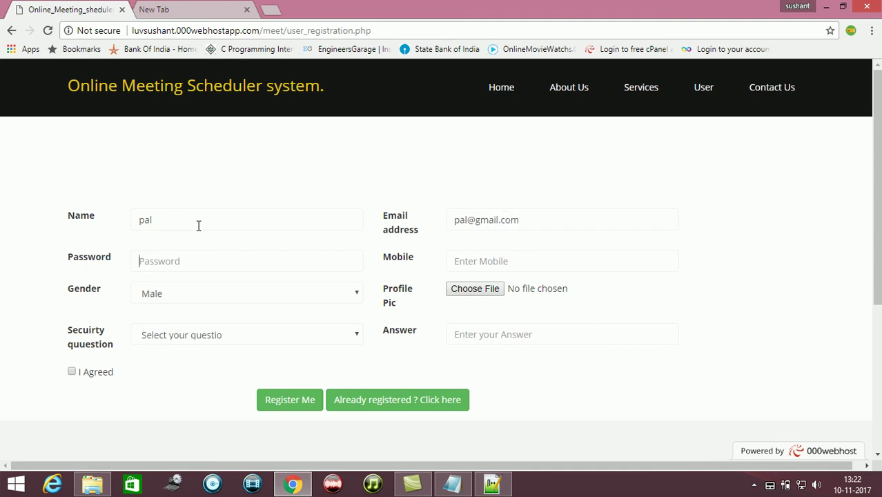
key(Tab)
text(pa)
text(987456)
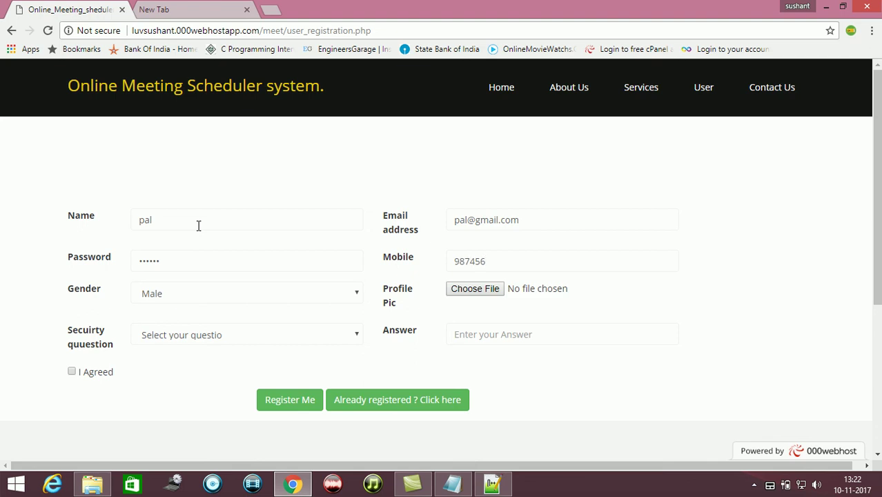
key(Down)
key(Tab)
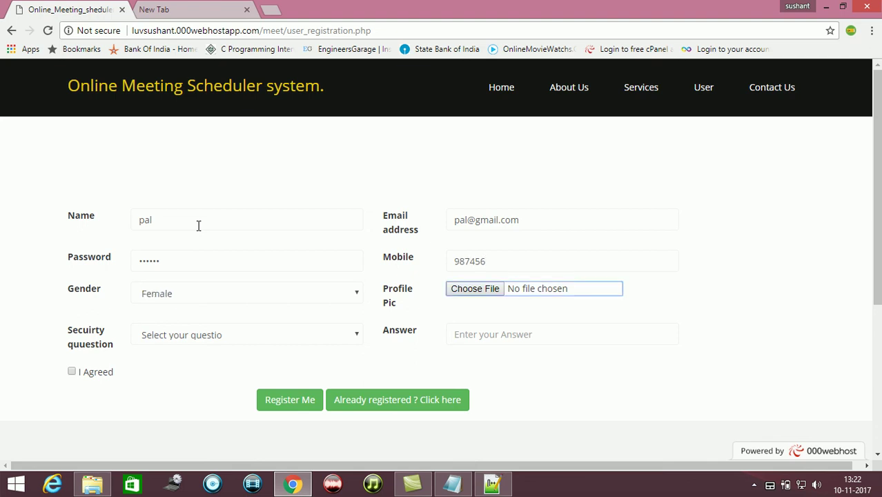
key(space)
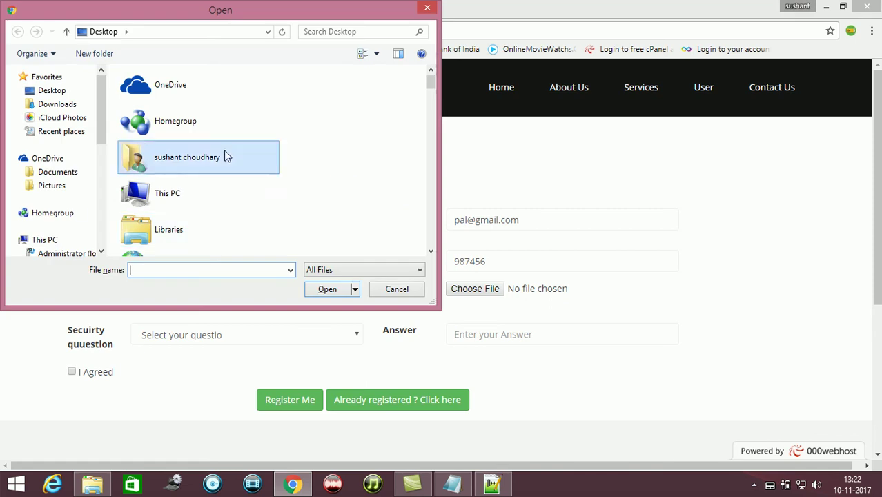
key(shift+Tab)
key(d)
key(d)
key(d)
key(d)
key(d)
key(d)
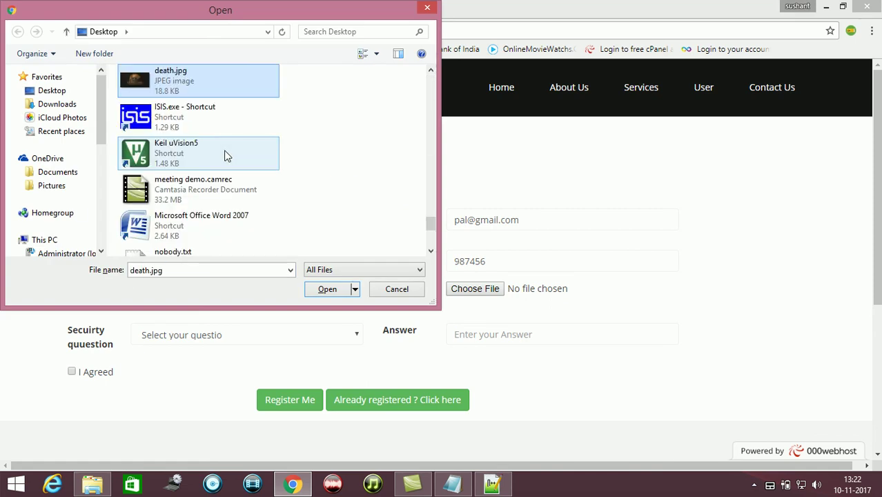
double_click(195, 75)
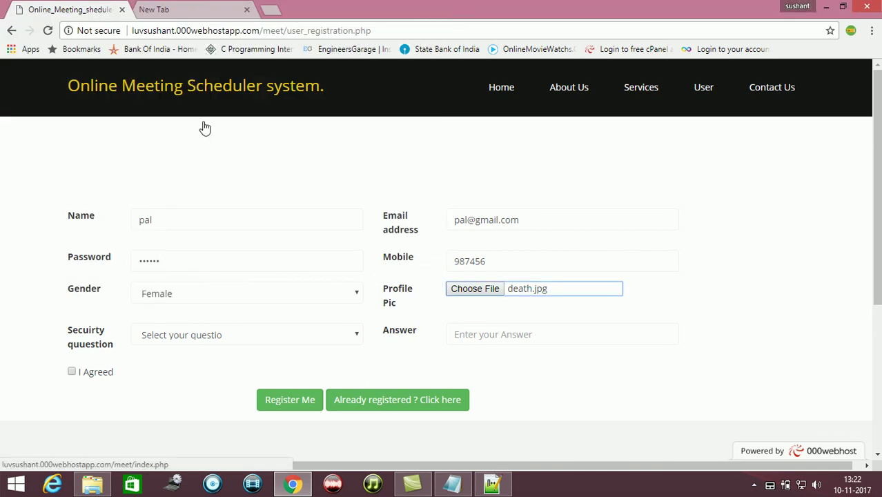
Choose the favourite-actor security question, fill the answer, and submit Register Me
click(301, 346)
key(Down)
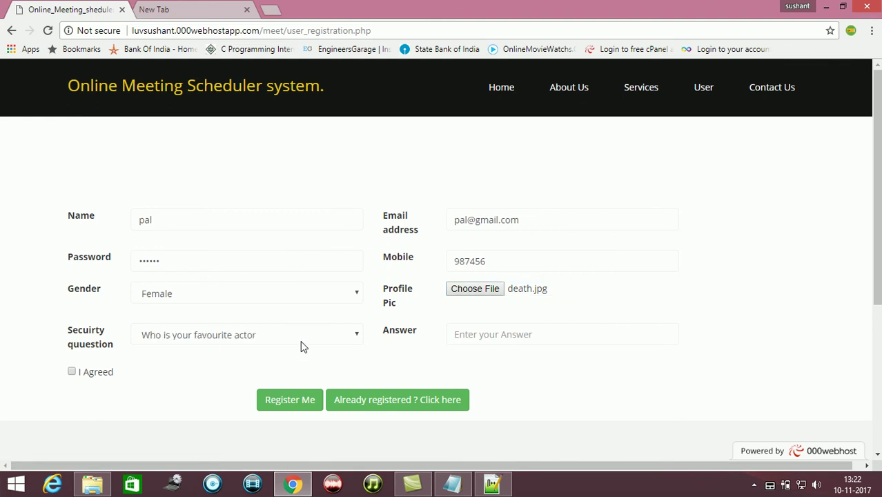
key(Tab)
key(Down)
key(Down)
key(Return)
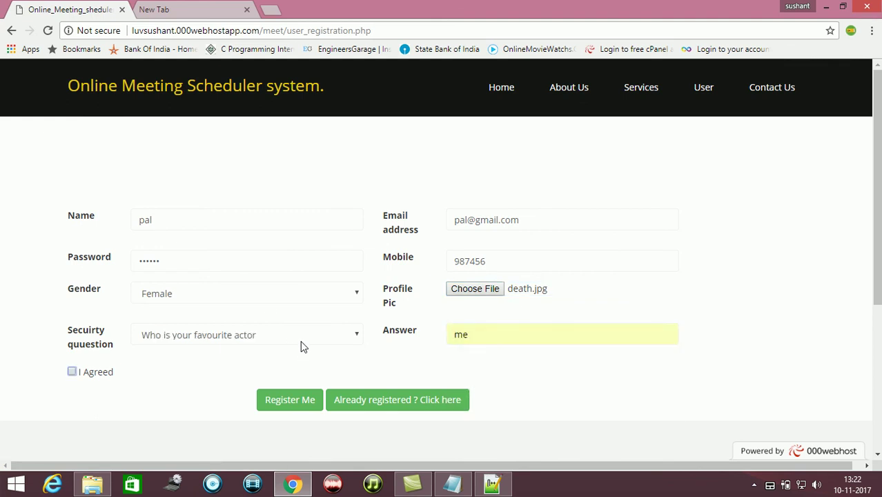
click(296, 400)
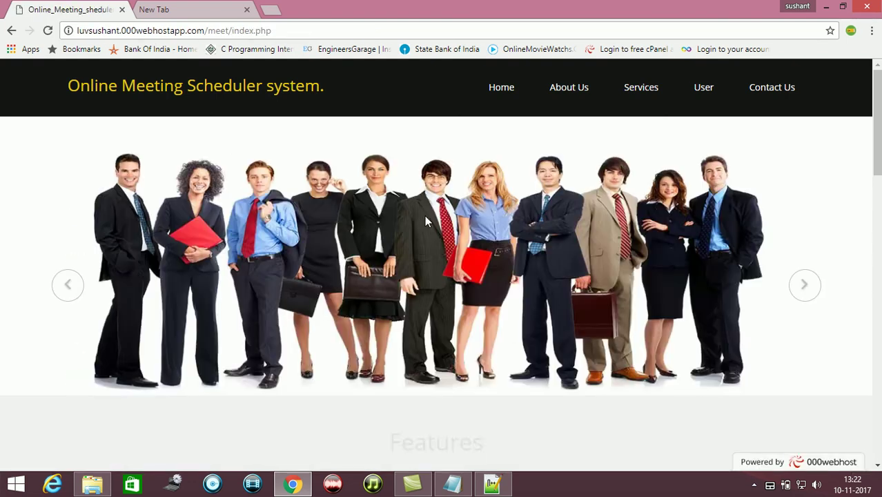
Sign in on the User page with the new account's e-mail and password, getting 'Invalid user Login'
click(701, 87)
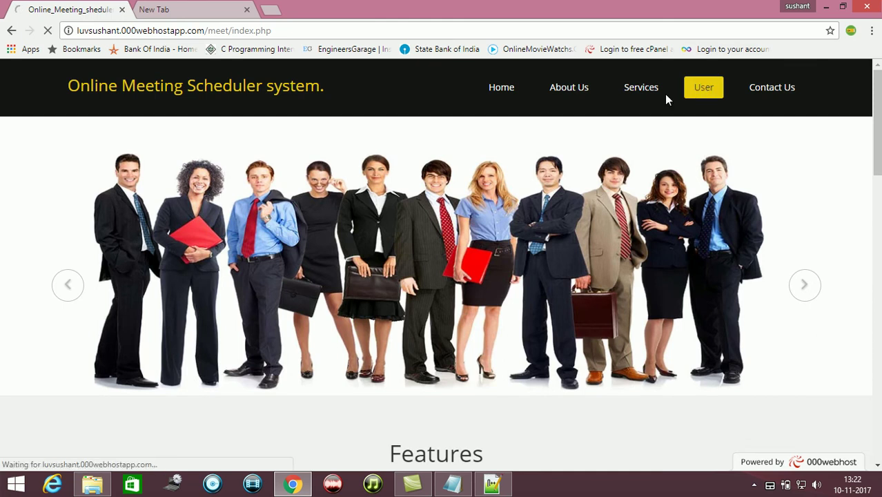
click(391, 164)
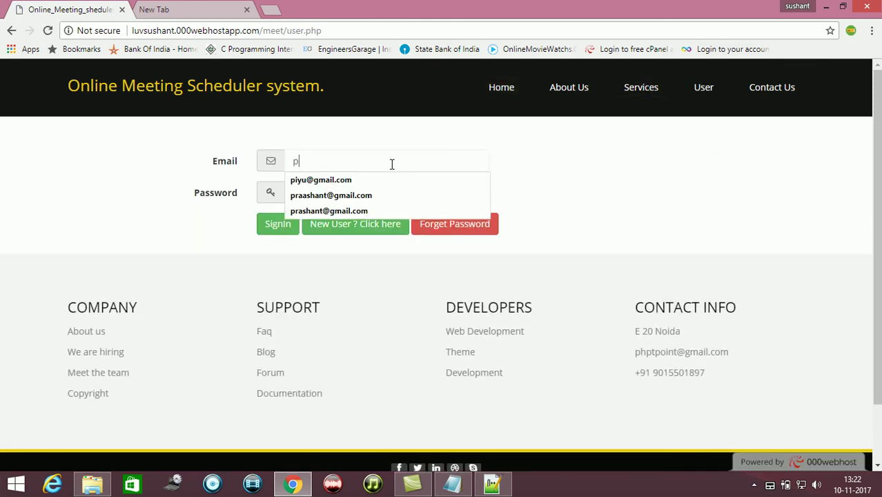
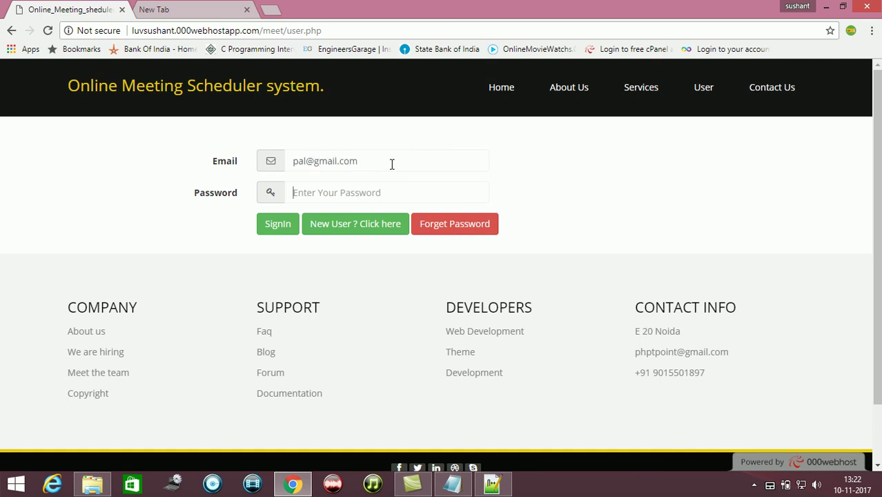
text(123)
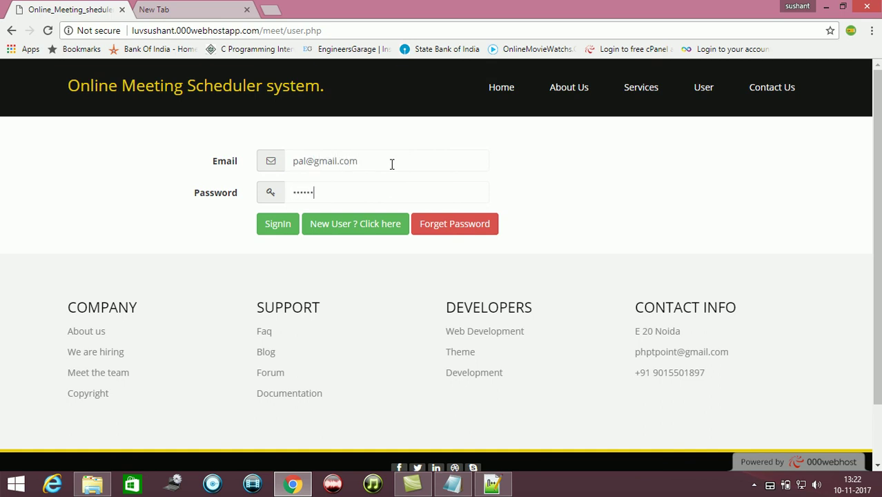
key(Return)
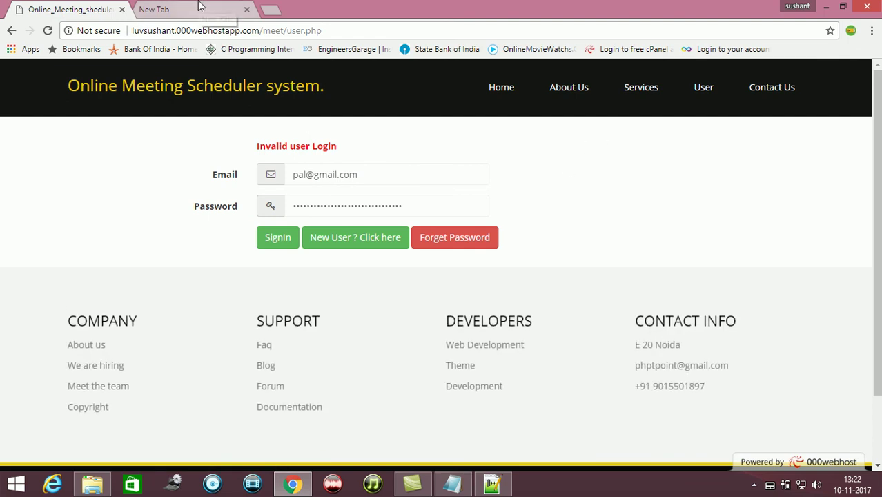
Load the site's /meet/admin login page in the second browser tab
click(350, 29)
key(ctrl+c)
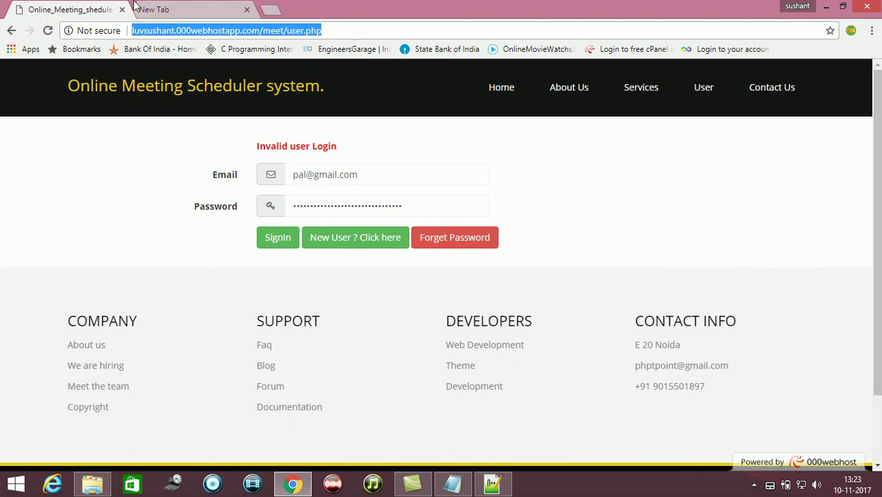
click(161, 10)
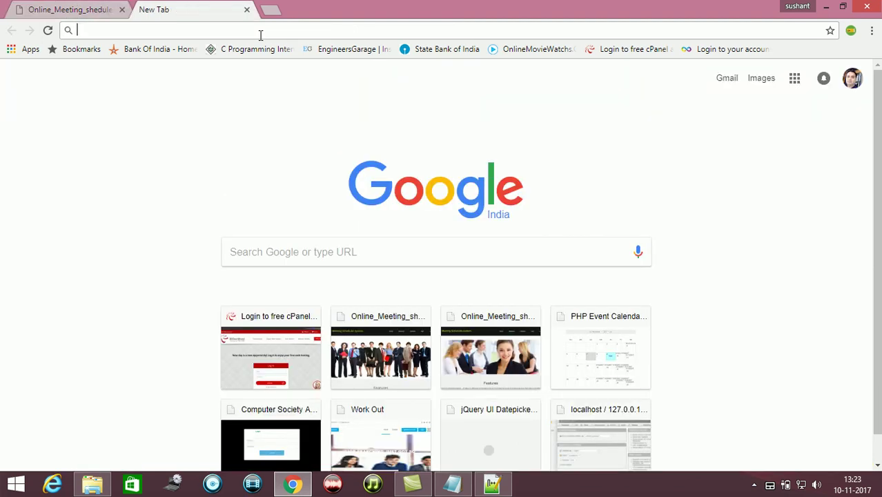
key(ctrl+v)
key(BackSpace)
key(BackSpace)
key(BackSpace)
key(BackSpace)
key(BackSpace)
key(BackSpace)
key(BackSpace)
key(BackSpace)
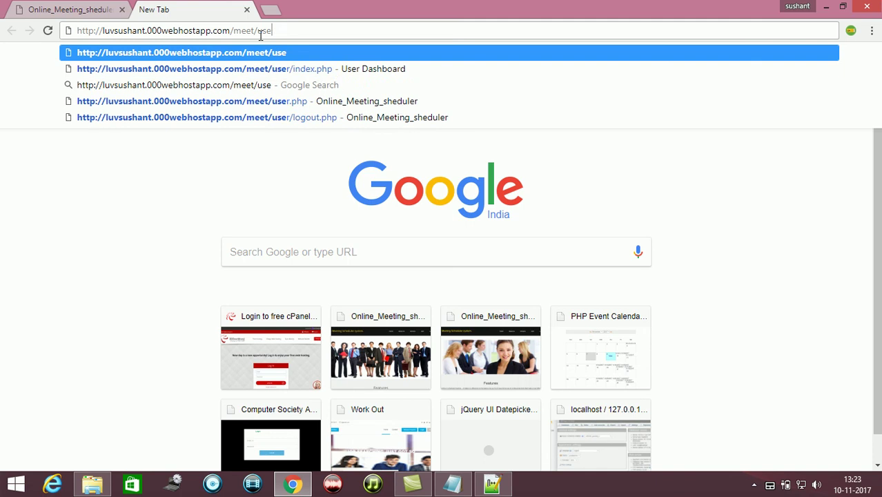
text(admin)
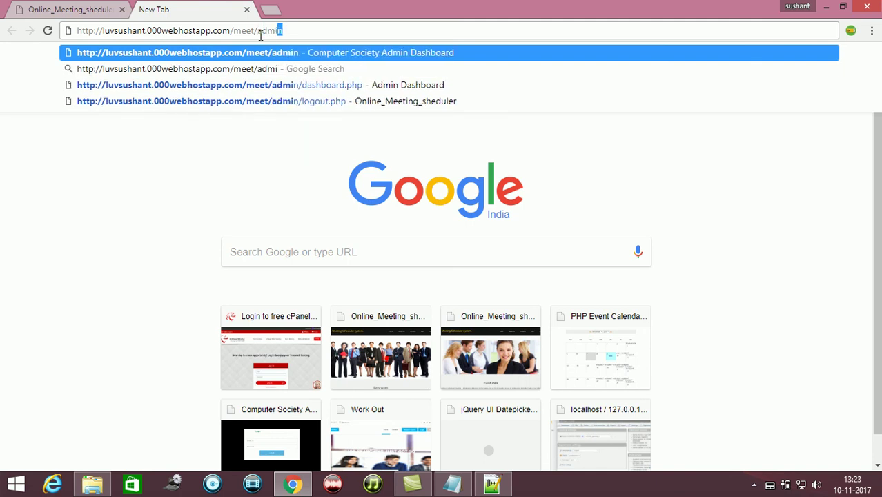
key(Return)
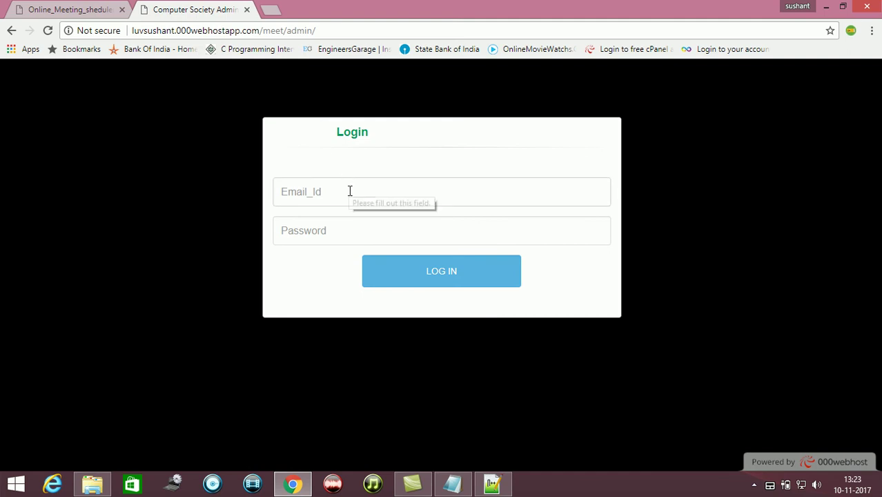
Sign in as admin with the saved admin e-mail and the admin password
click(350, 191)
text(admin)
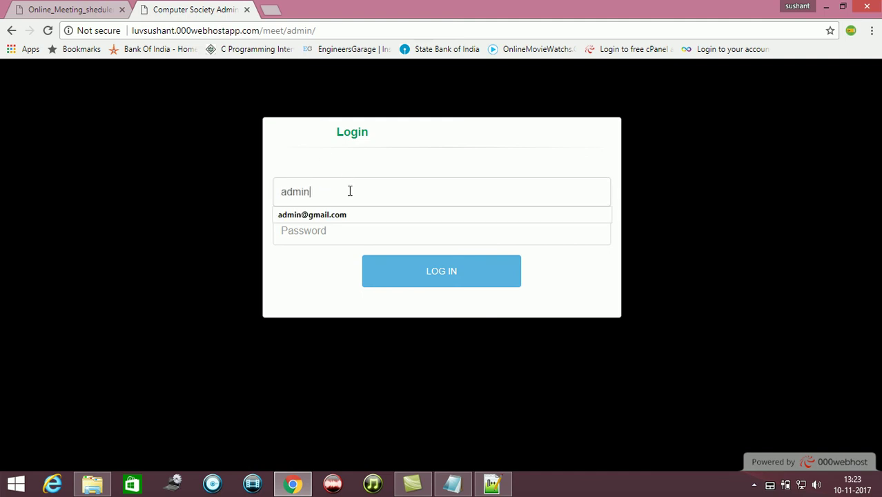
key(Down)
key(Tab)
text(a)
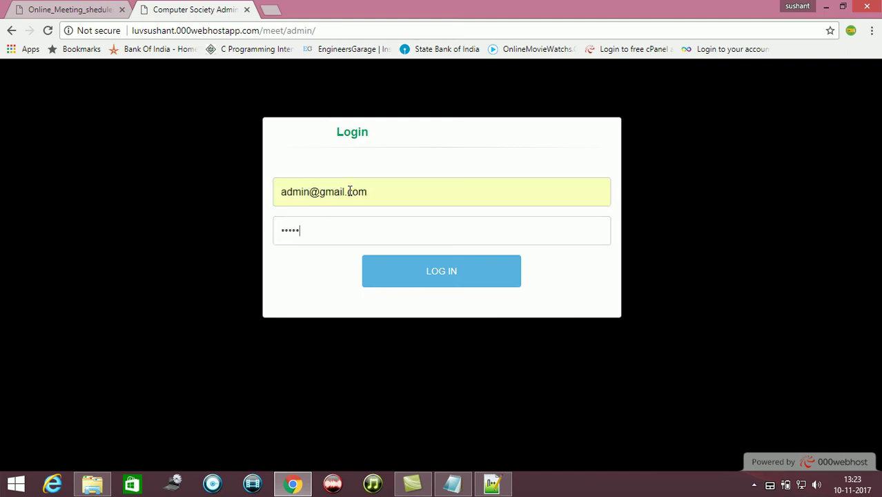
key(Return)
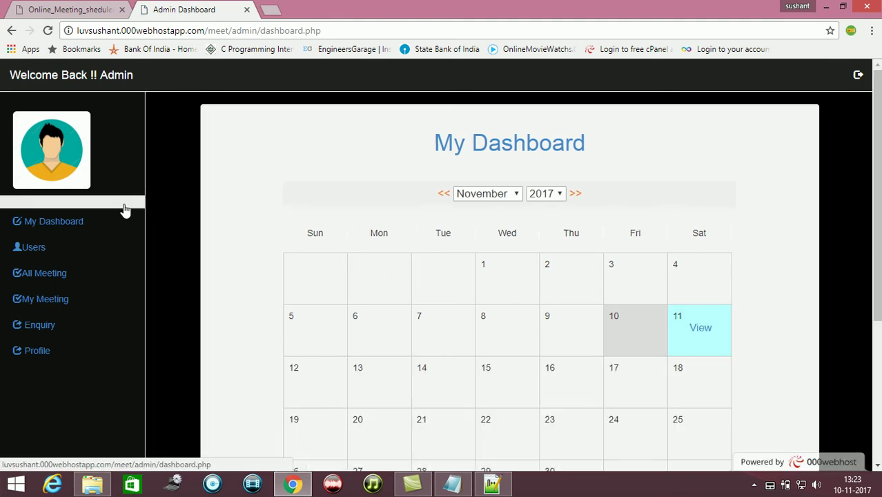
Open All Users, show all entries, and click the delete icon for row 16
click(63, 256)
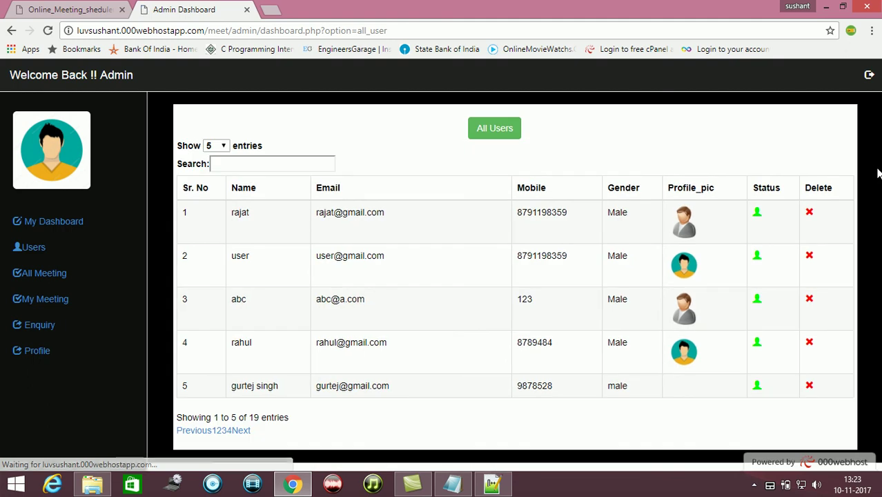
click(223, 151)
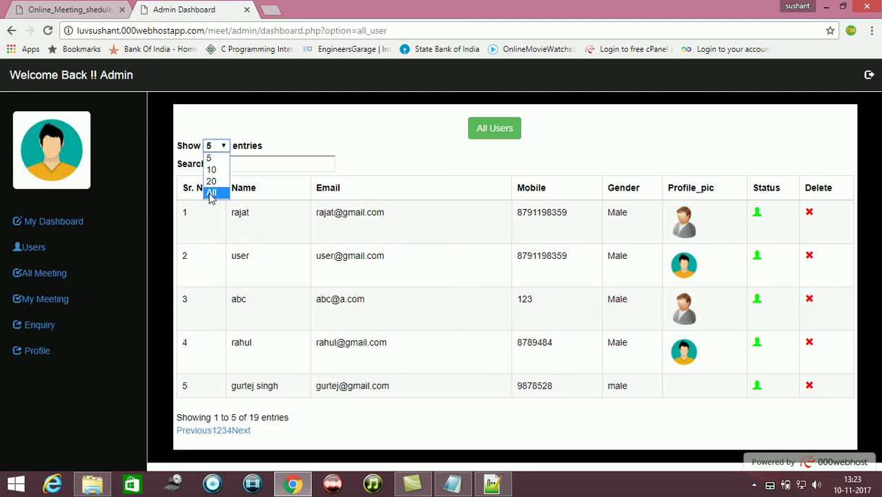
click(211, 193)
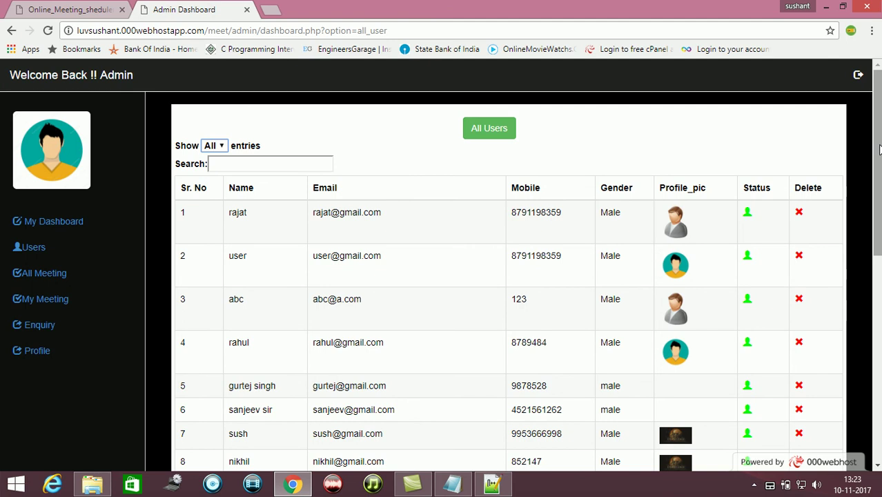
drag(880, 150, 879, 356)
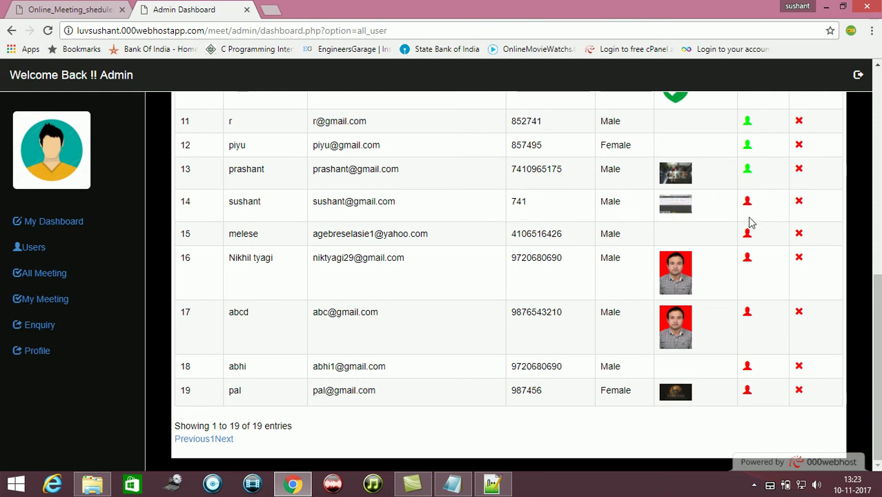
click(799, 258)
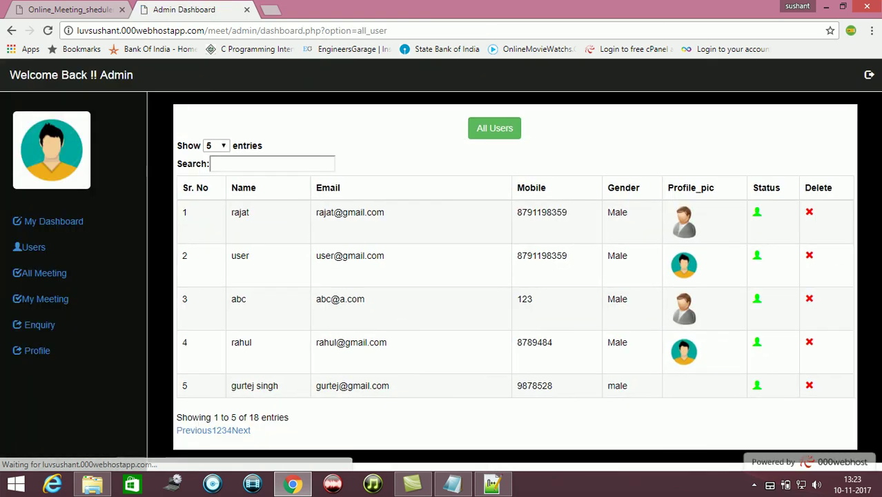
Show all entries again and activate the user in row 18 via its Status icon
click(219, 146)
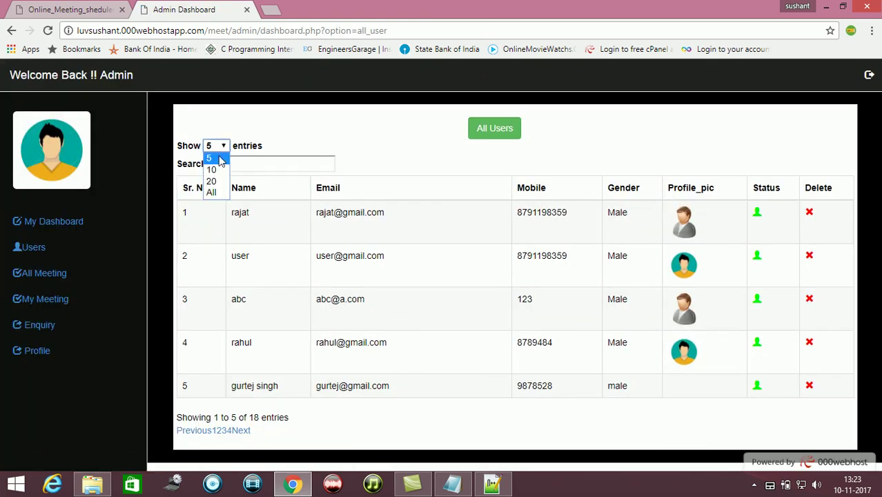
click(212, 193)
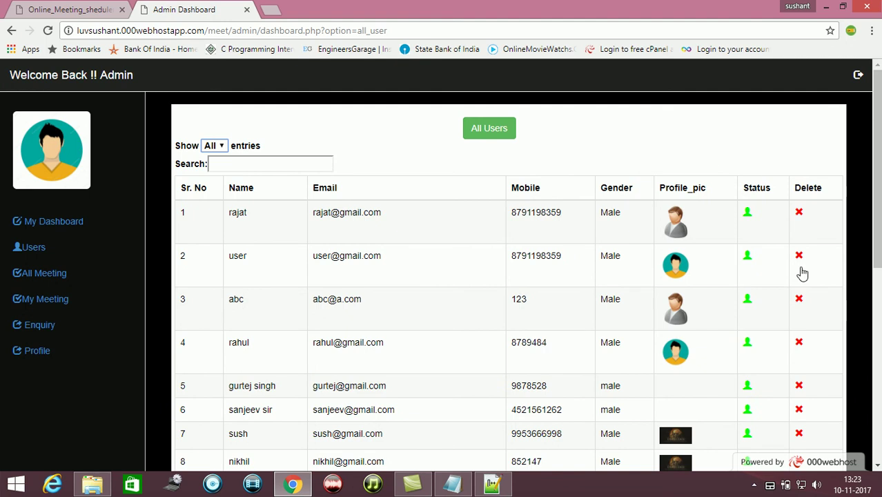
click(878, 353)
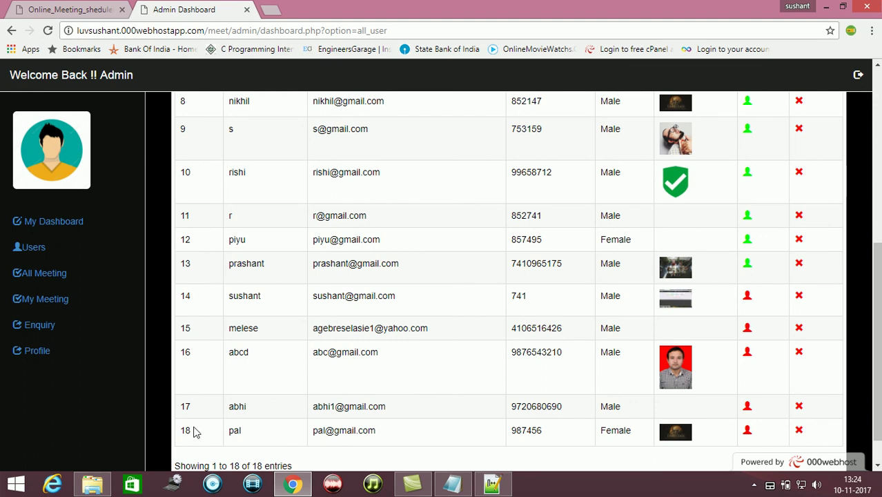
click(748, 431)
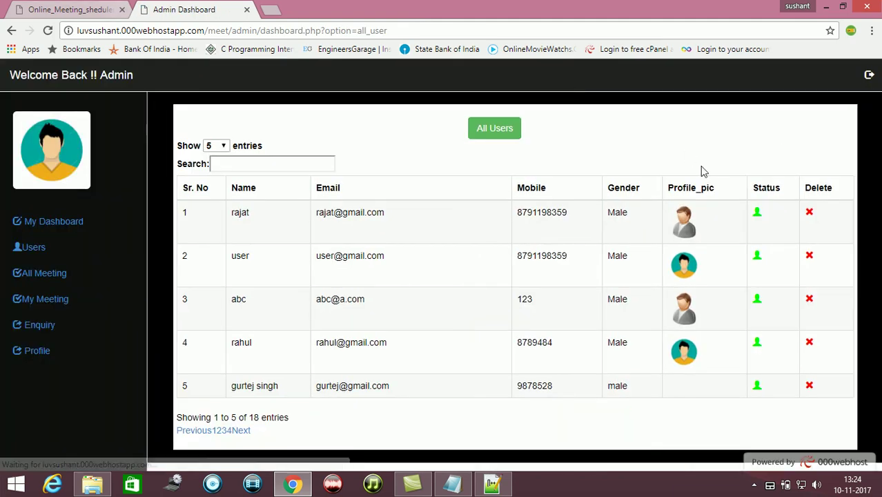
Sign in as the new user on the login tab after re-entering the password
click(76, 7)
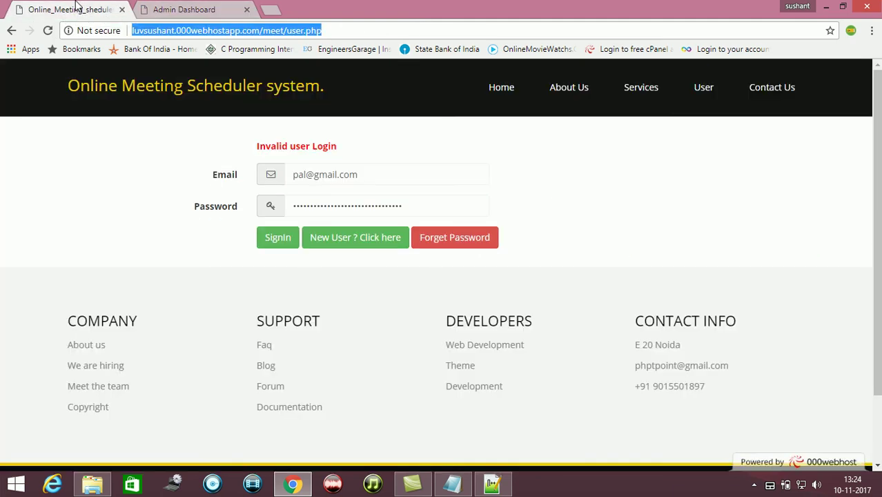
click(416, 201)
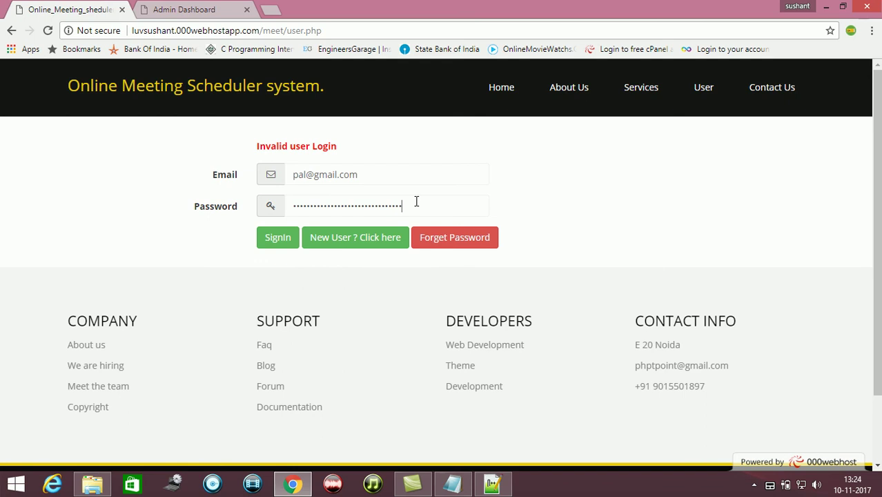
key(ctrl+a)
text(1)
key(Return)
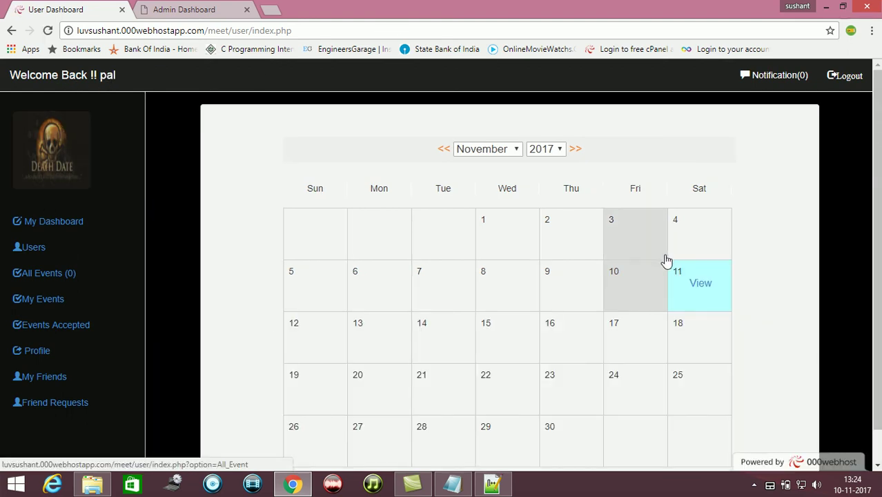
Check 11 November in the calendar, All Events and My Friends, then log out
click(698, 268)
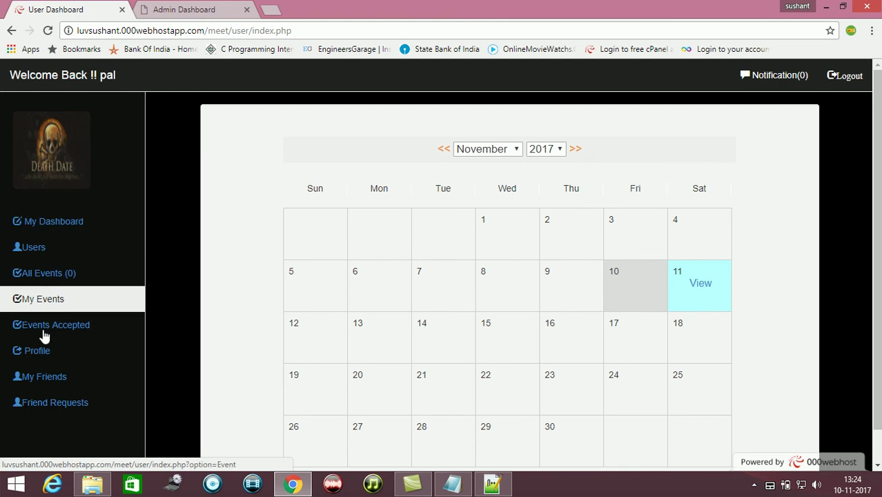
click(54, 282)
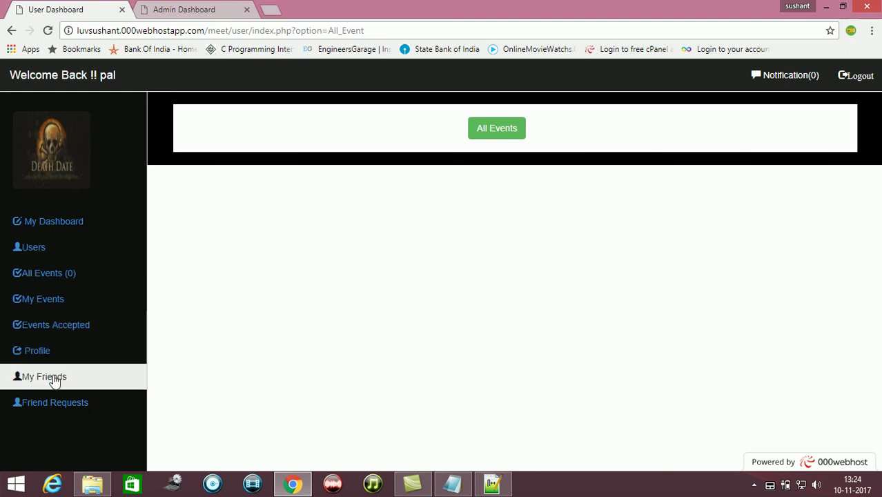
click(48, 377)
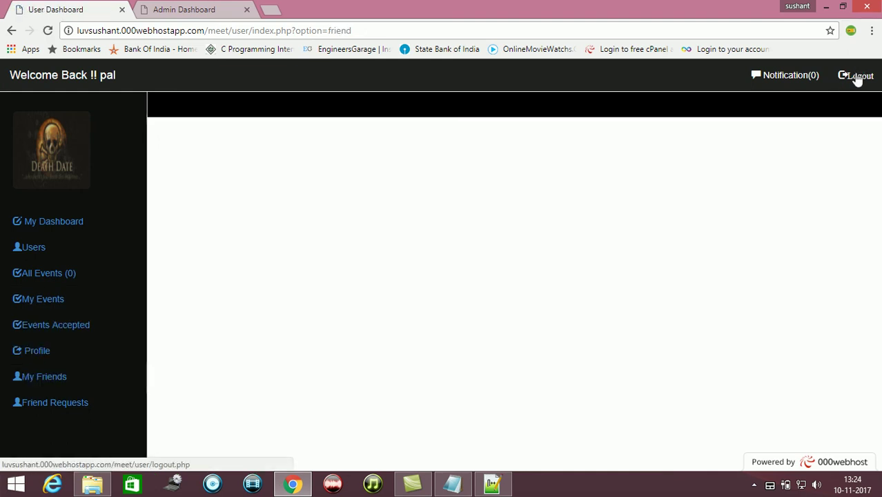
click(857, 77)
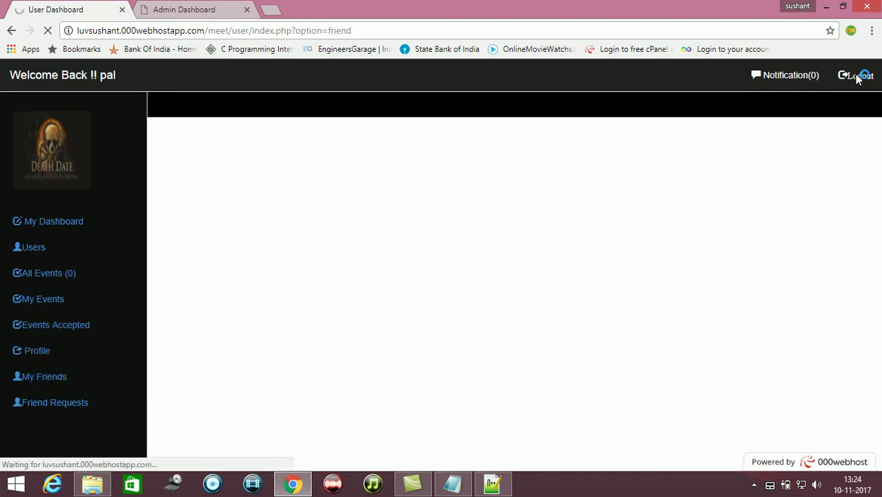
In the admin tab, list all users and click the red Delete X on row 18
click(212, 7)
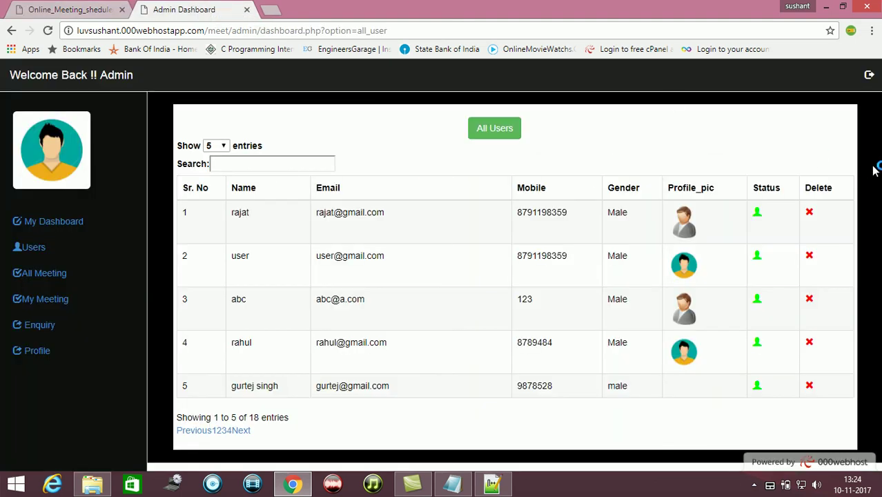
click(219, 147)
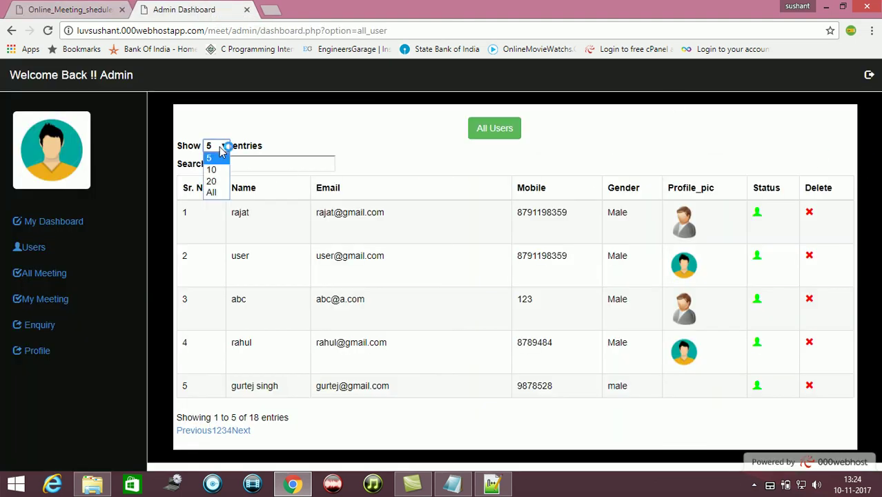
click(212, 192)
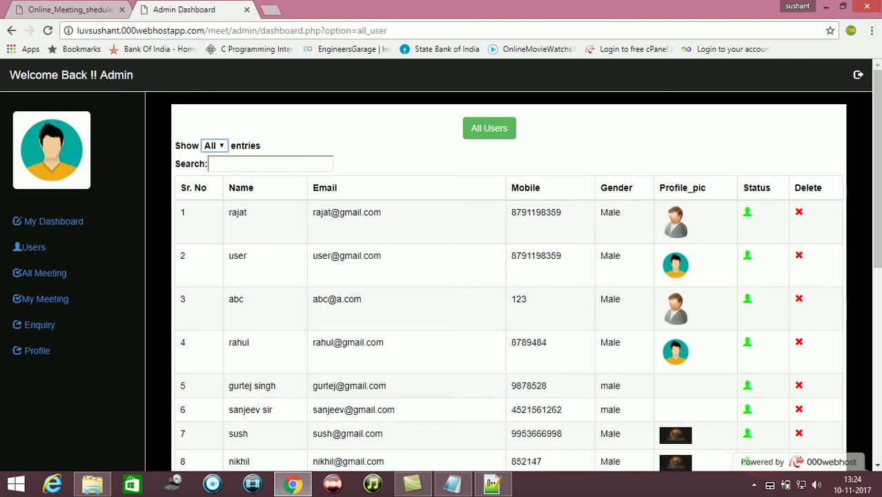
click(878, 394)
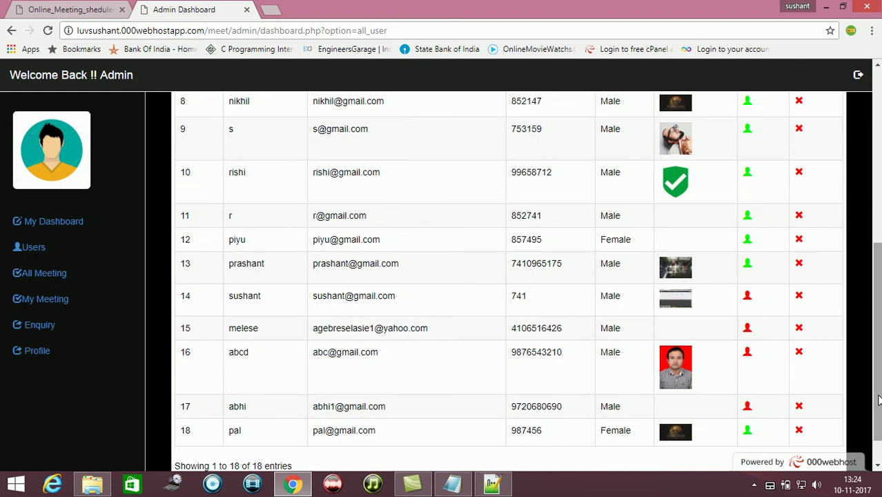
drag(879, 400, 878, 420)
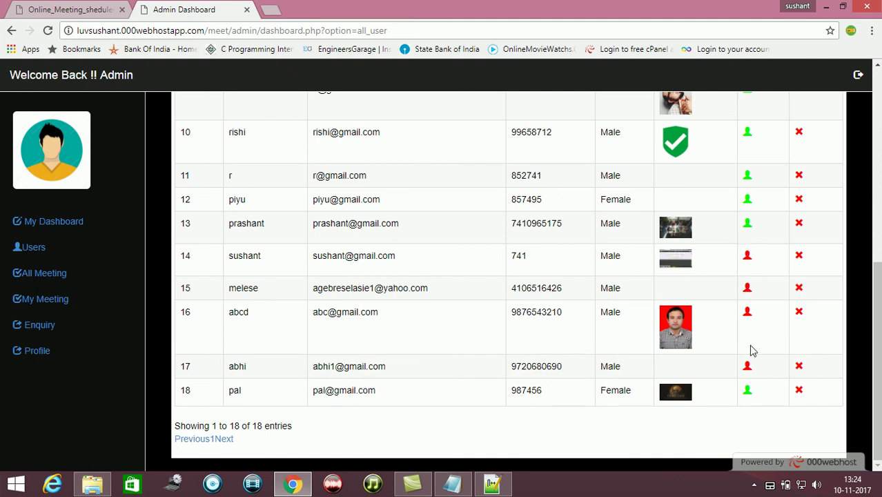
click(799, 391)
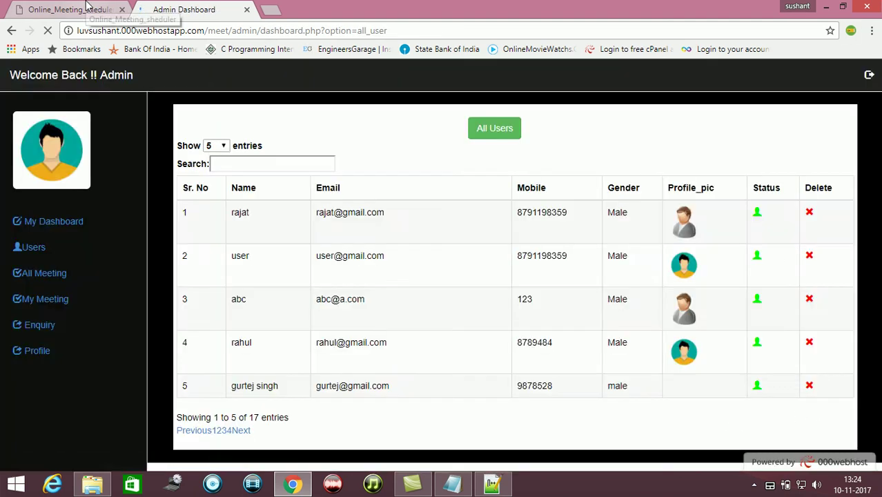
Log in with the deleted user's autofilled e-mail and password, receiving 'Invalid user Login'
click(87, 7)
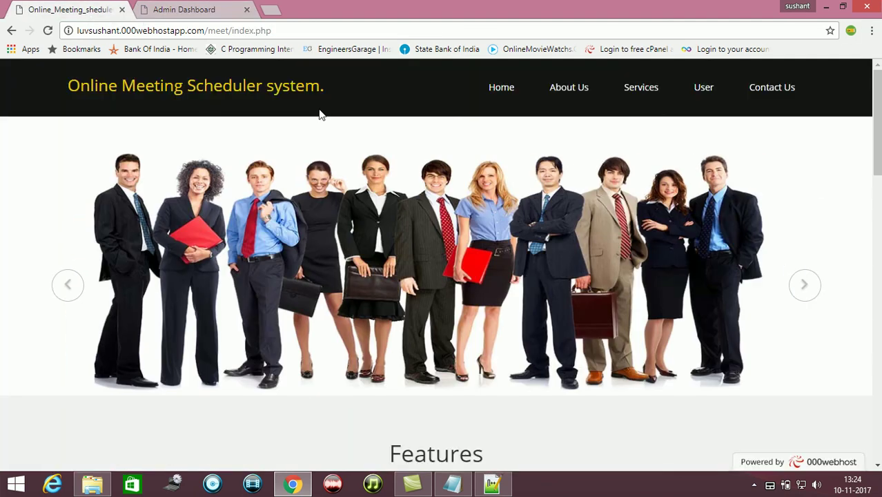
click(694, 88)
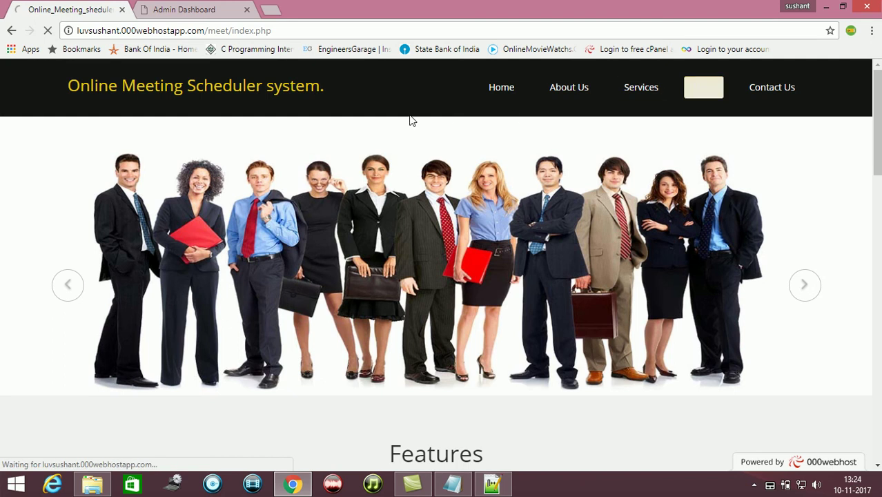
click(342, 160)
text(p)
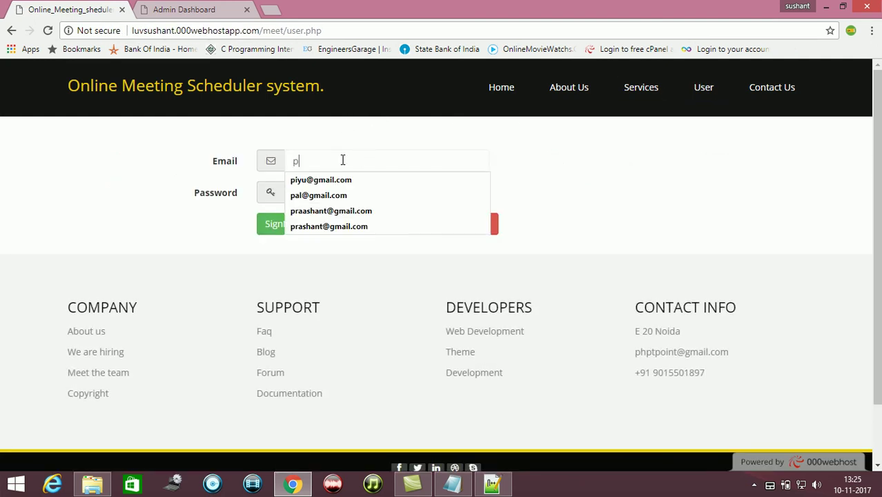
text(al)
key(Down)
key(Return)
key(Tab)
text(p)
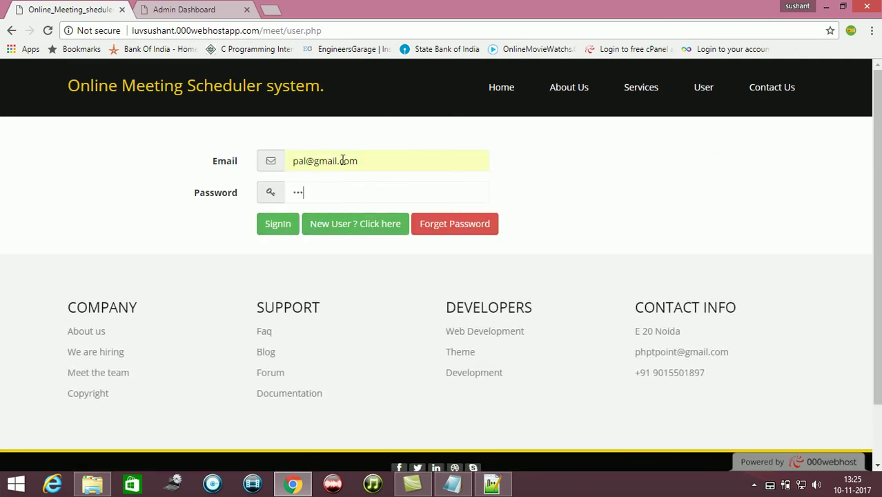
key(Return)
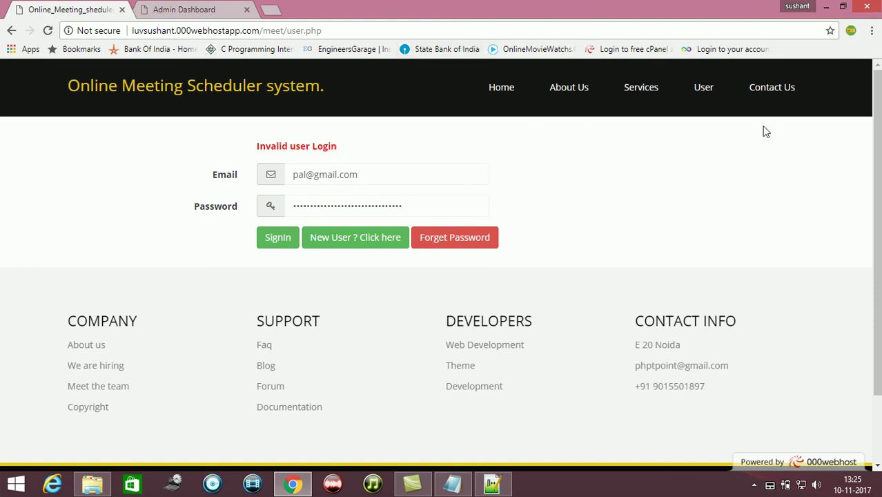
Bring the Notepad note with the /meet address forward and move it to the upper left
click(452, 483)
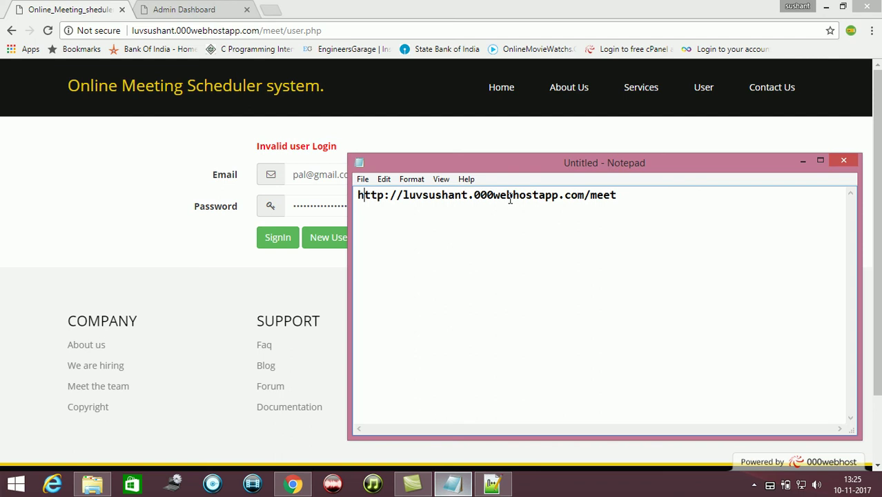
drag(575, 161, 387, 105)
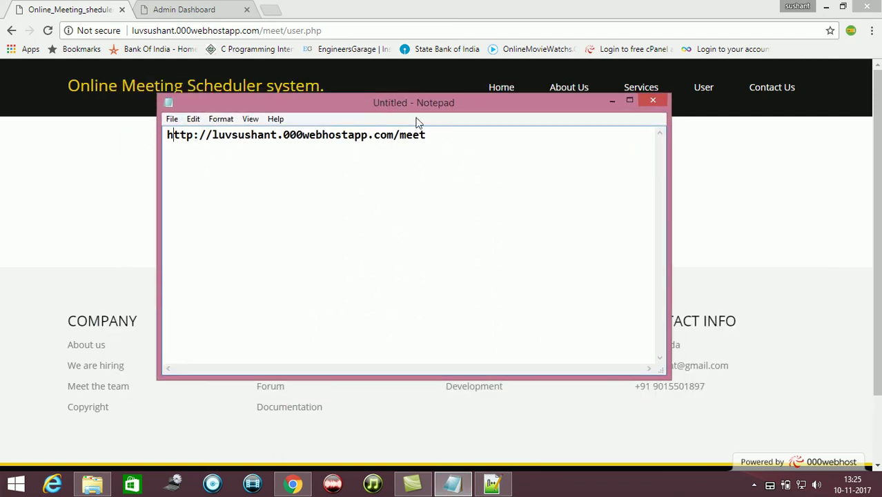